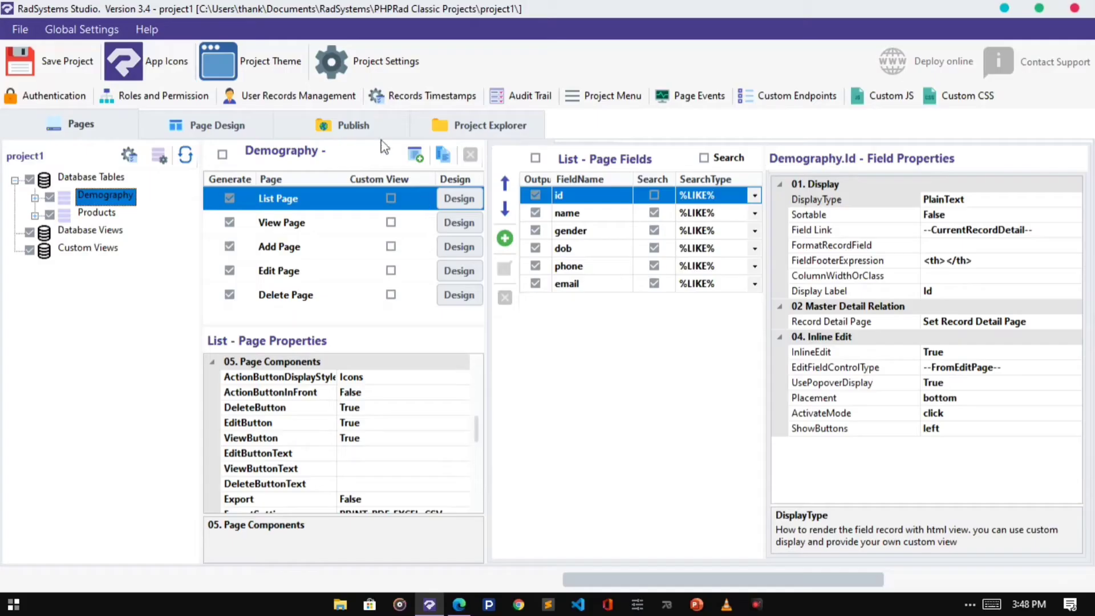
# - Publish the project, and set ActionButtonDisplayStyle for the Demography list page to Dropdown
pyautogui.click(372, 127)
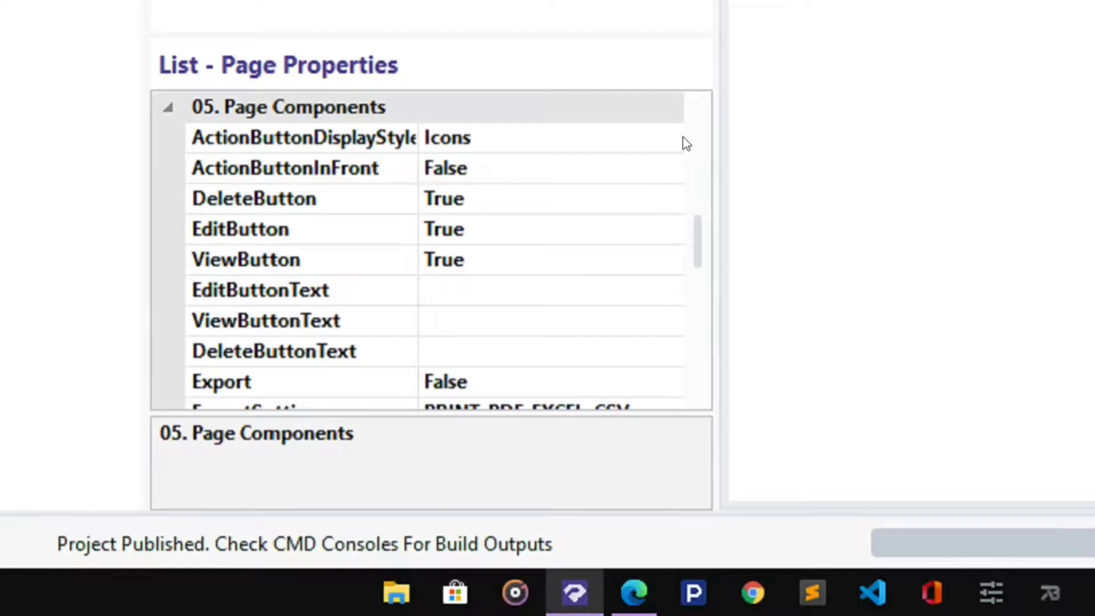
pyautogui.click(674, 137)
pyautogui.click(673, 137)
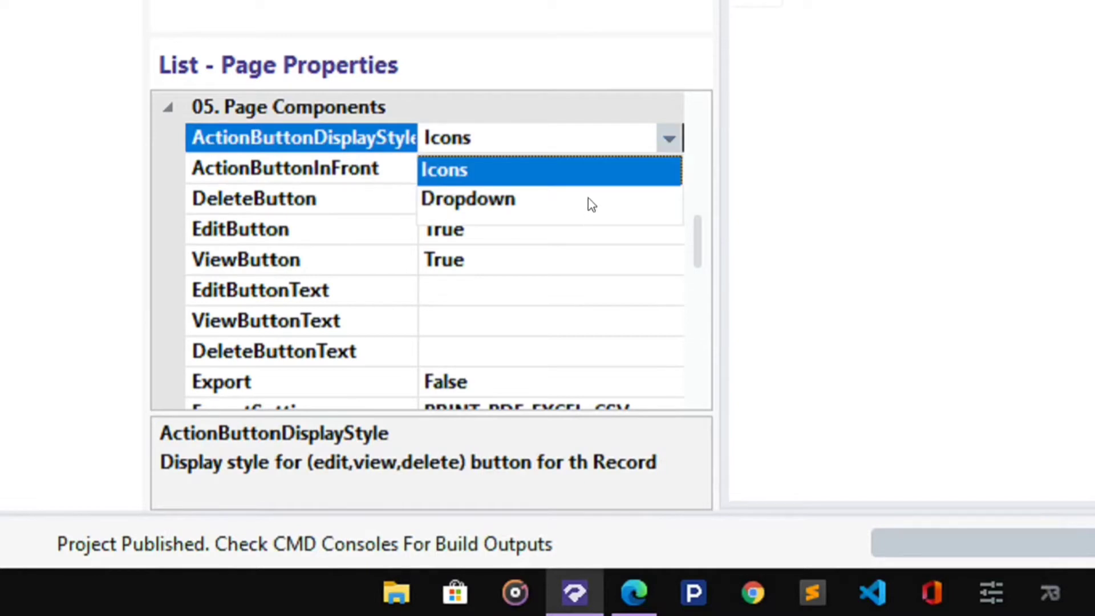
pyautogui.click(587, 200)
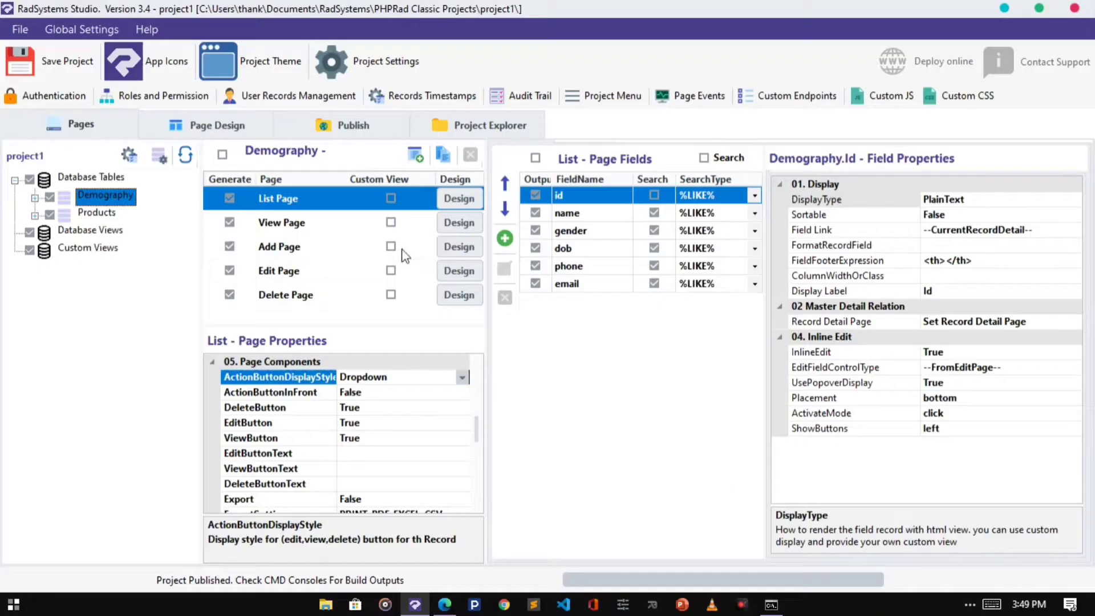
# - Publish the project, reload the Demography page in the browser, and open the first record's action dropdown to examine its buttons
pyautogui.click(376, 121)
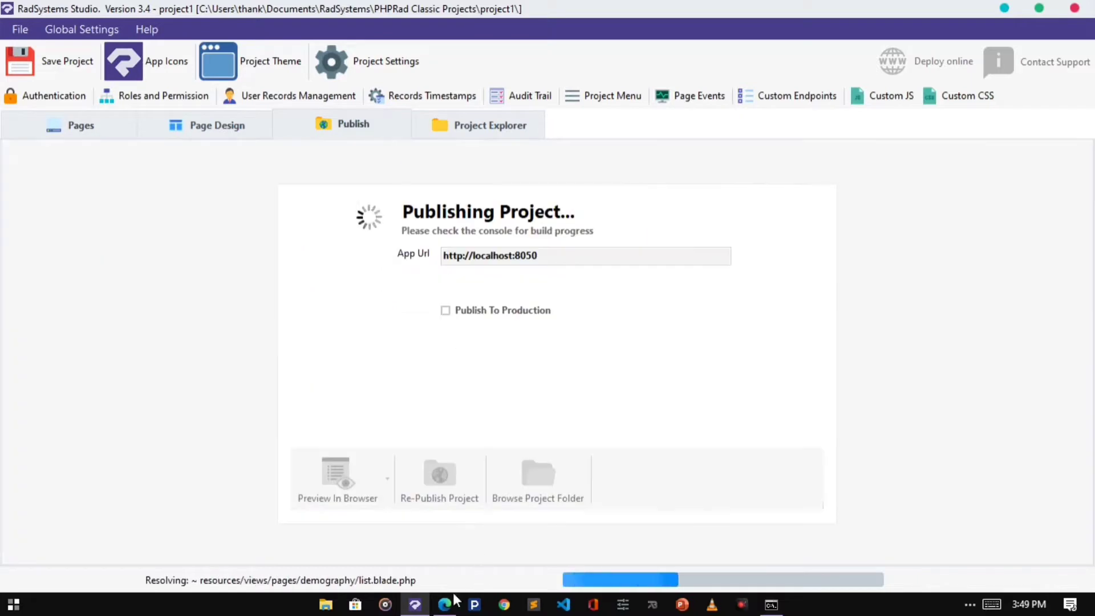
pyautogui.click(445, 604)
pyautogui.click(92, 41)
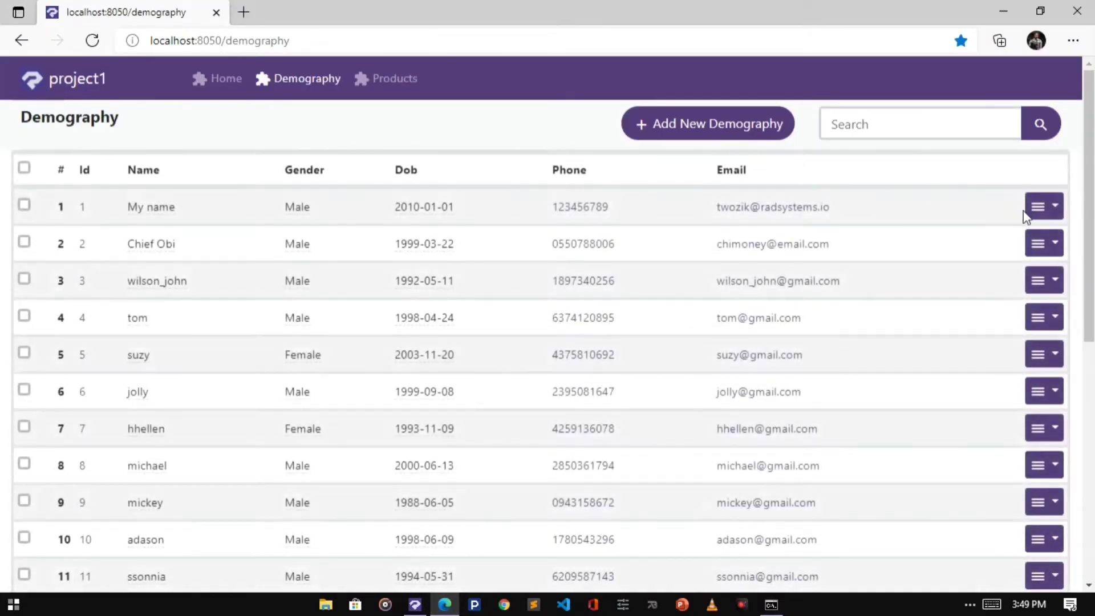
pyautogui.click(1049, 209)
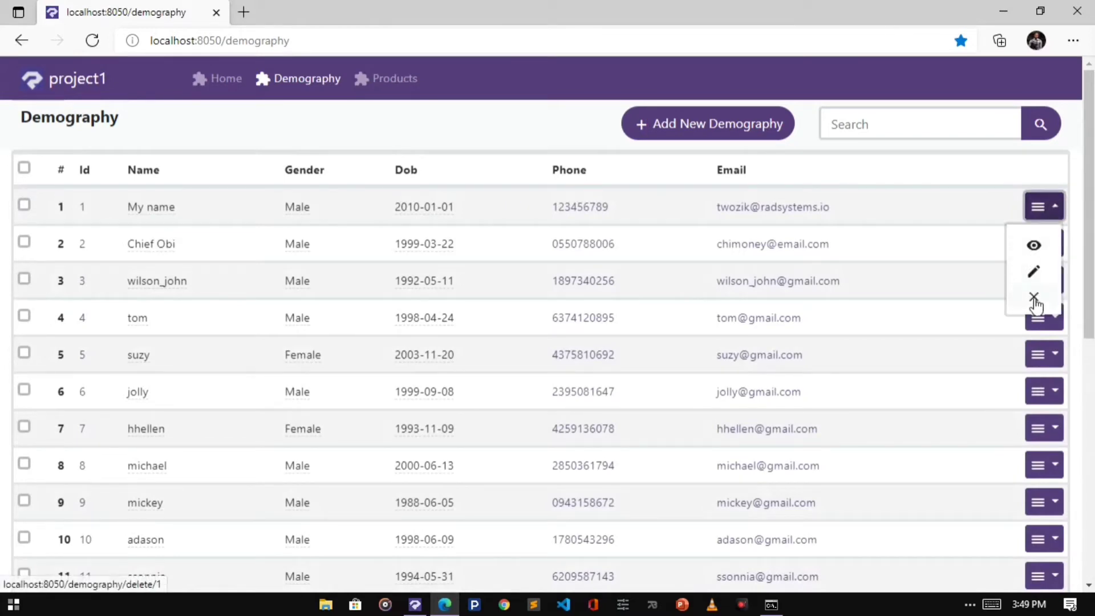
# - Return to RadSystems Studio and set the Demography list page's ActionButtonInFront property to True
pyautogui.hotkey('alt', 'Tab')
pyautogui.click(117, 118)
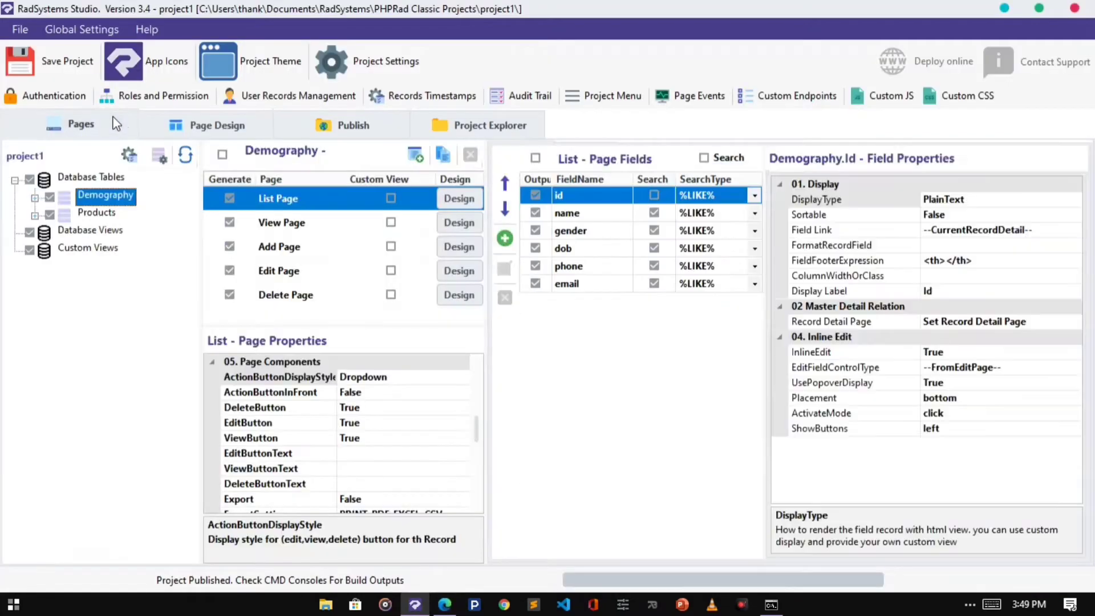
pyautogui.click(442, 393)
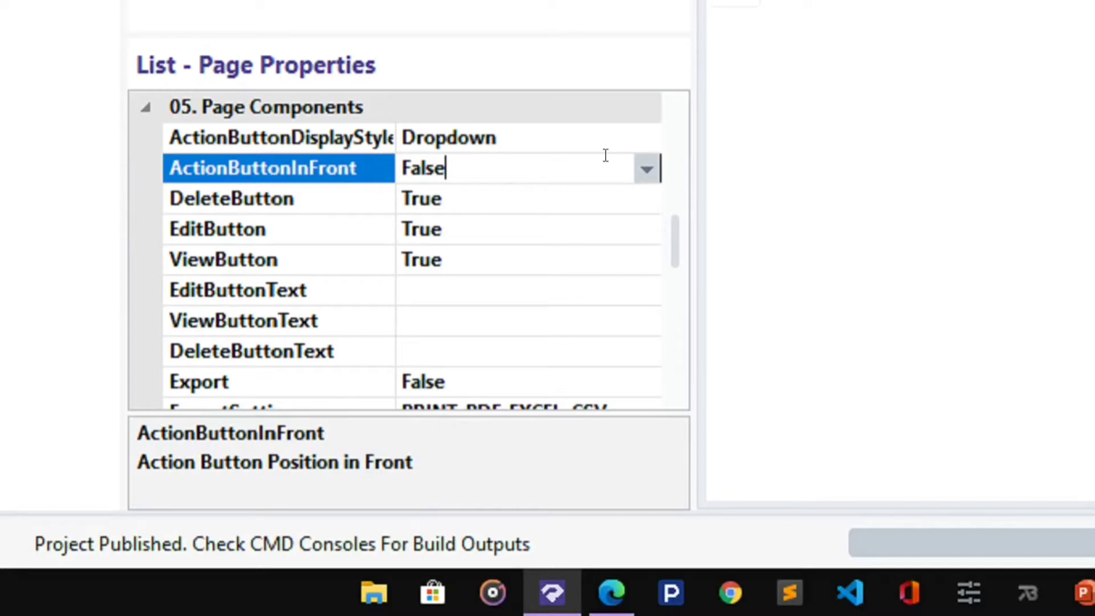
pyautogui.click(648, 170)
pyautogui.click(532, 200)
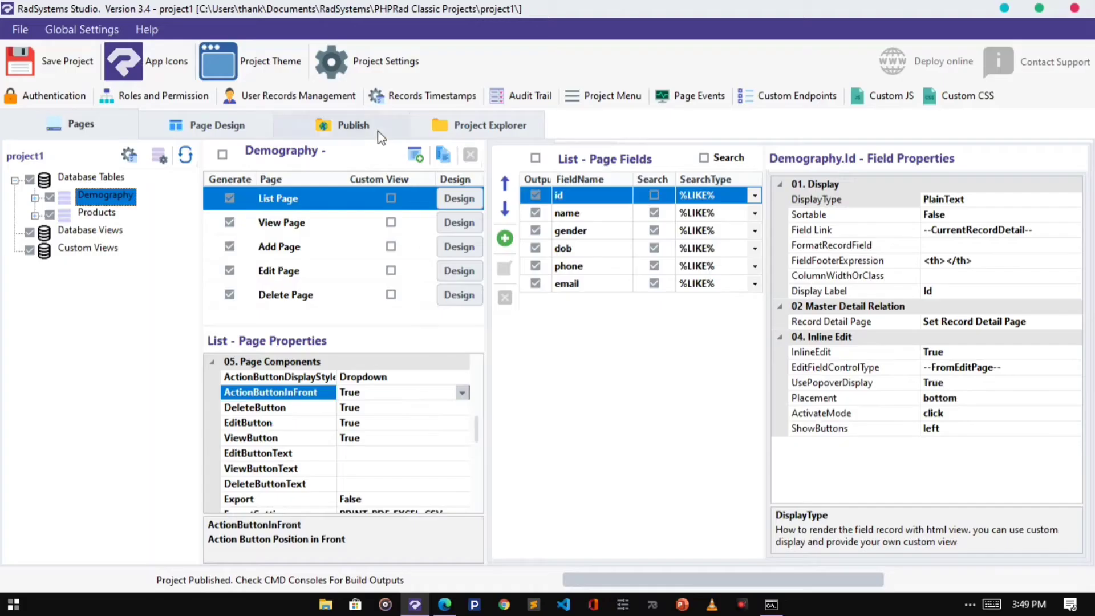
# - Republish the project and check the position of the first record's action dropdown on the Demography page in the browser
pyautogui.click(379, 136)
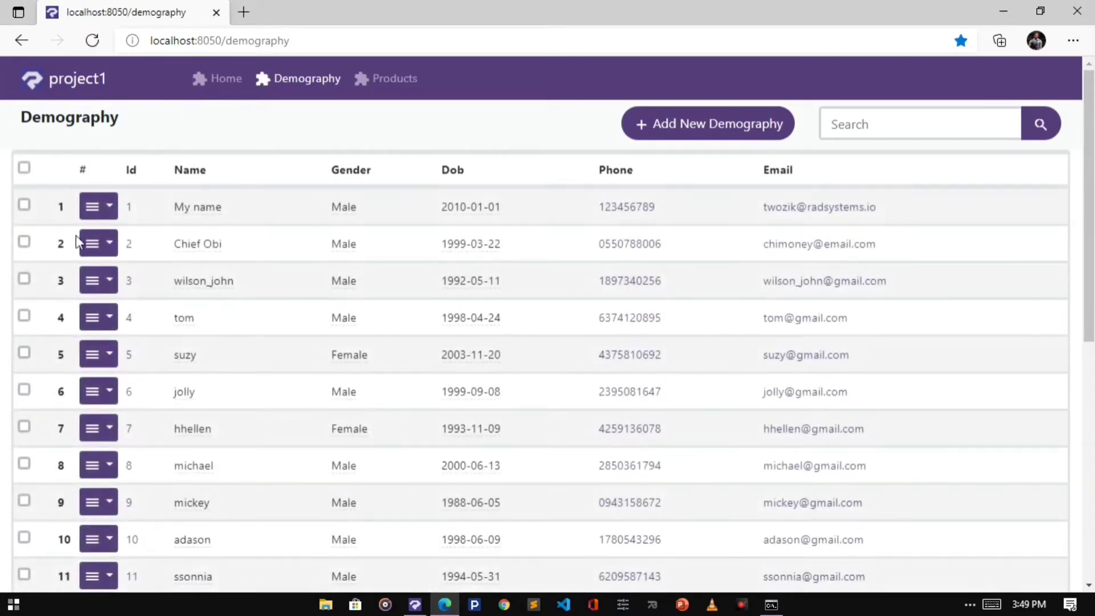
pyautogui.click(102, 207)
pyautogui.click(119, 198)
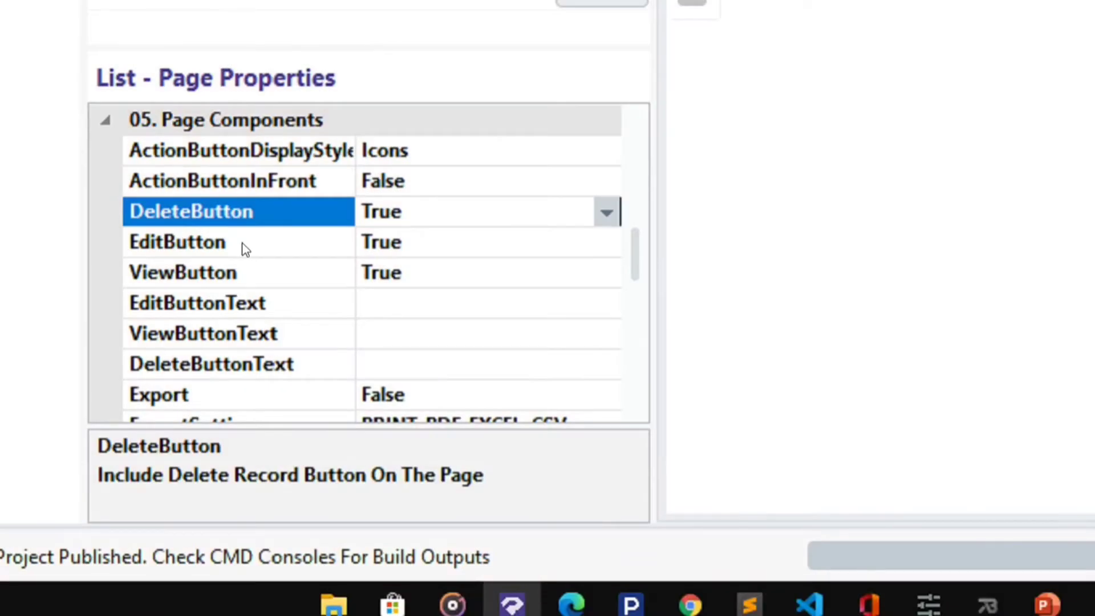
# - Review the EditButton, ViewButton and DeleteButton properties of the list page, and set DeleteButton to False
pyautogui.click(243, 245)
pyautogui.click(247, 274)
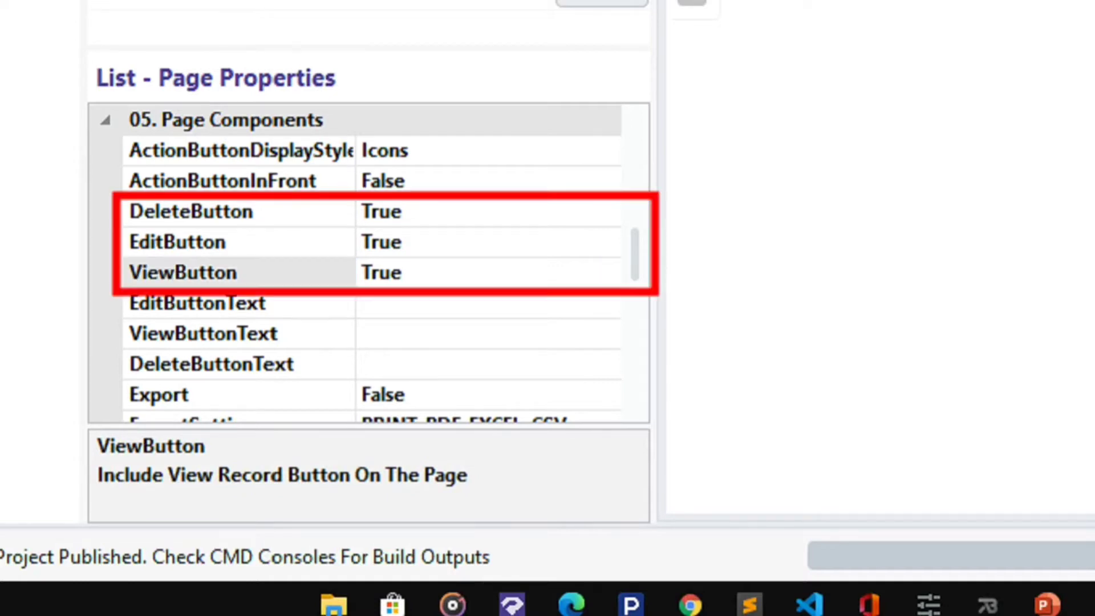
pyautogui.click(230, 219)
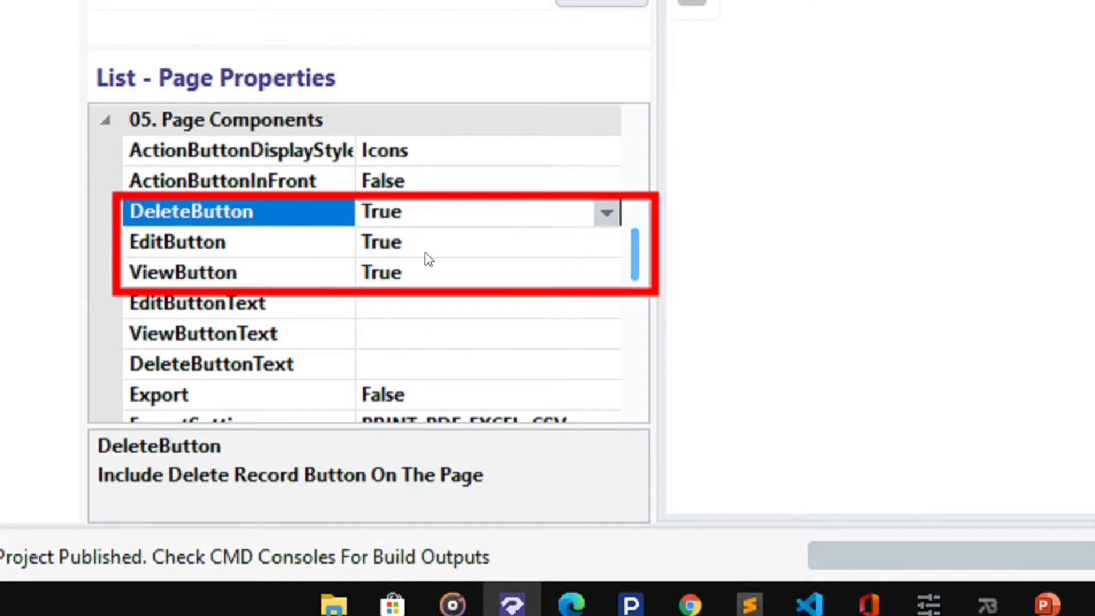
pyautogui.click(297, 245)
pyautogui.click(292, 271)
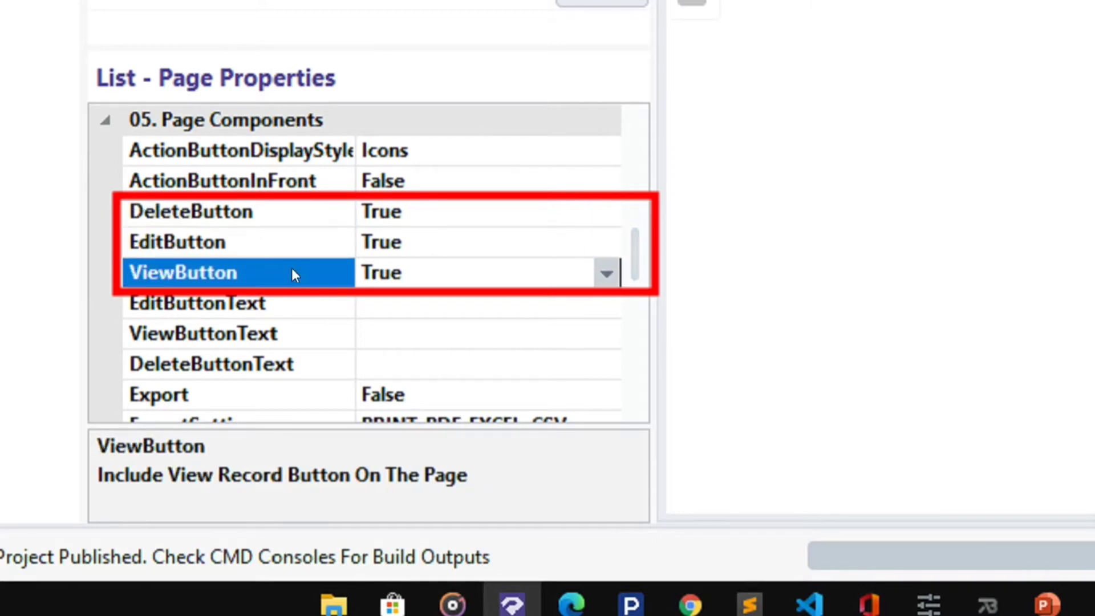
pyautogui.click(307, 215)
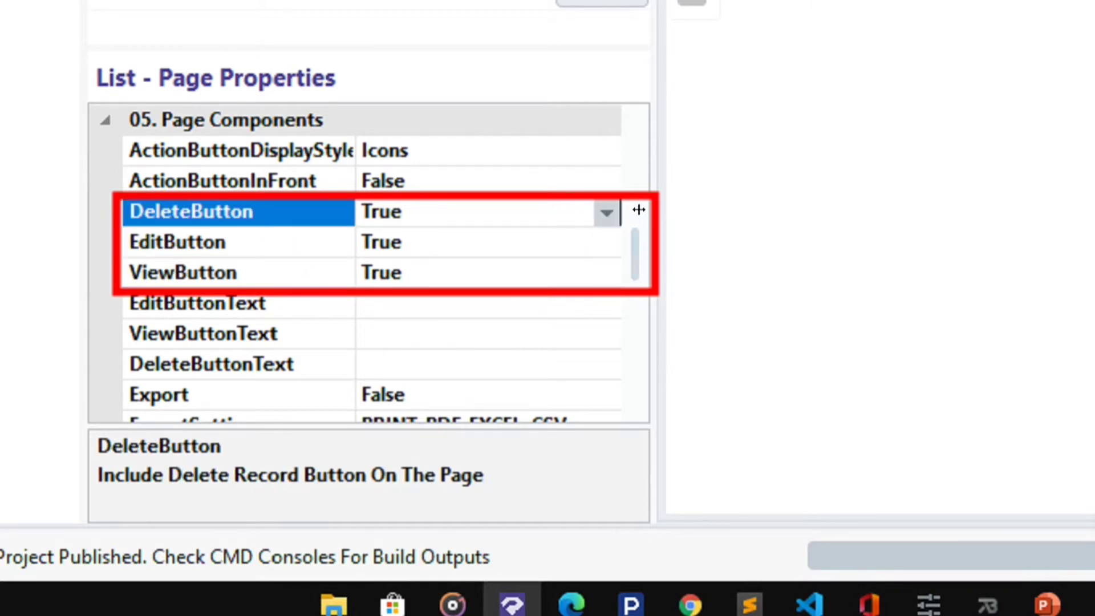
pyautogui.click(606, 212)
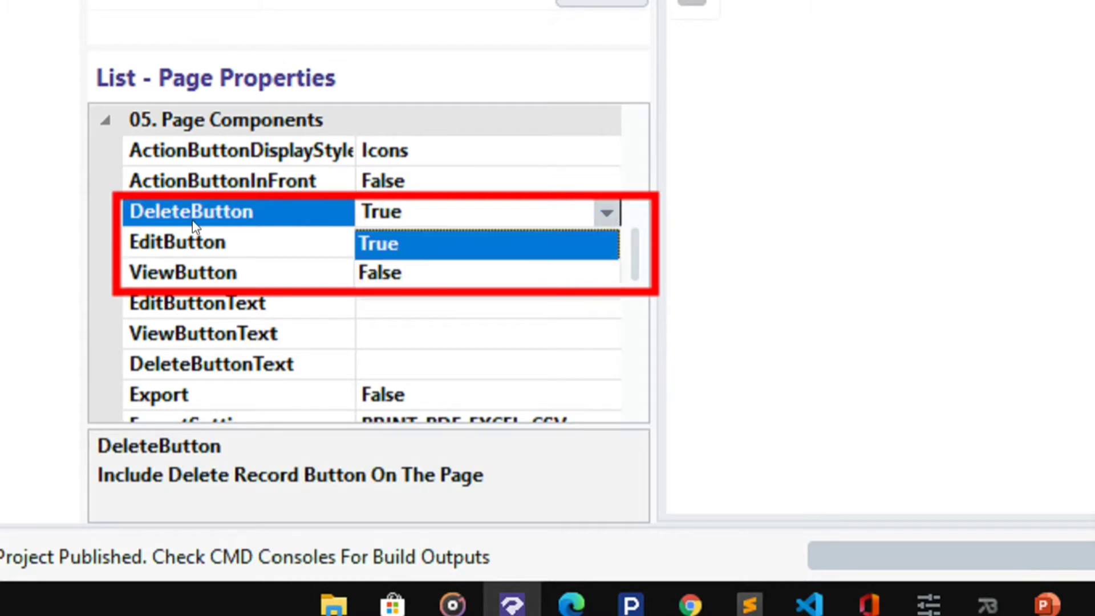
pyautogui.click(425, 268)
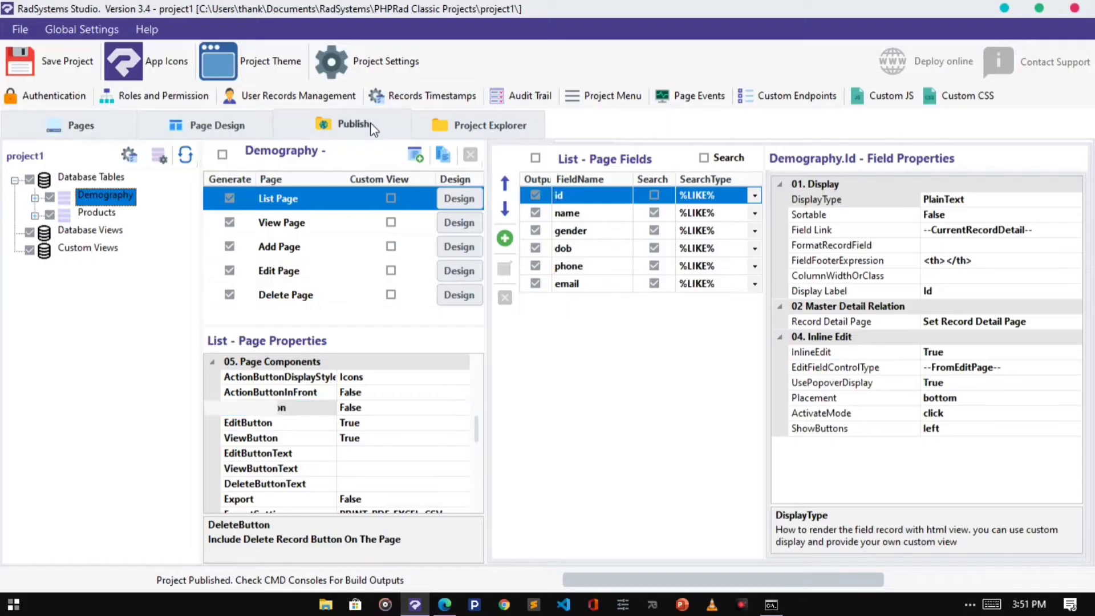
# - Publish the project and reload the Demography page in the browser to check which record buttons appear
pyautogui.click(356, 125)
pyautogui.click(445, 605)
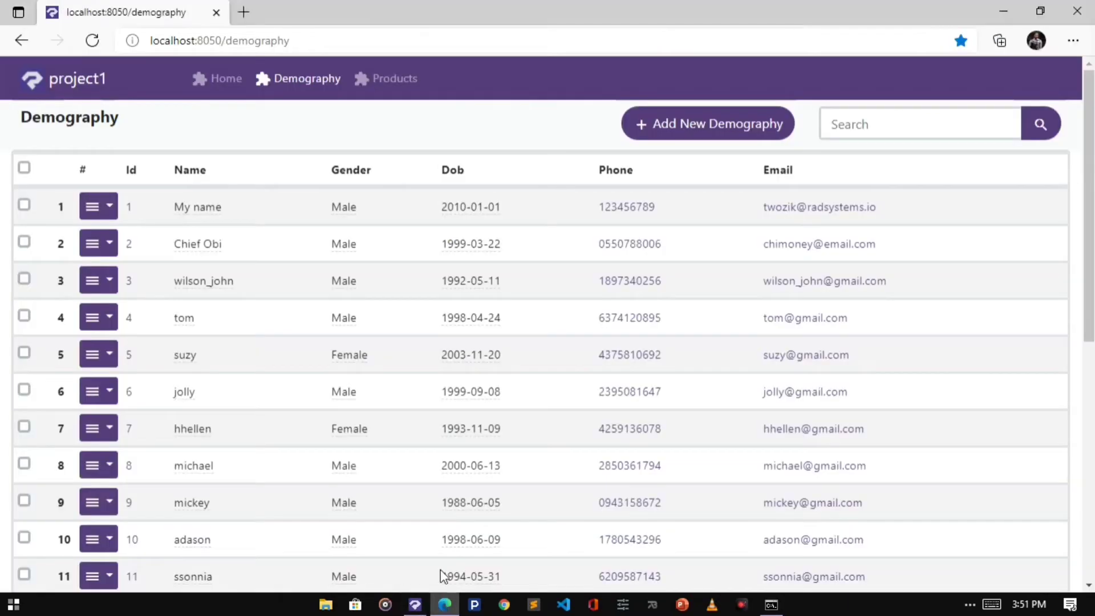
pyautogui.click(91, 41)
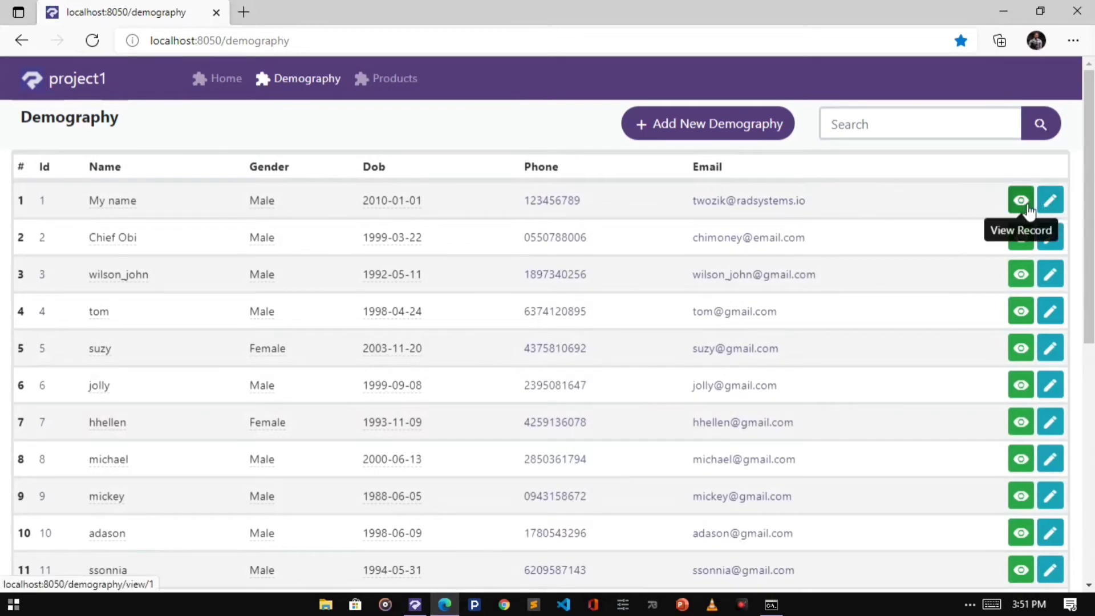
# - Set the list page's DeleteButton property back to True in RadSystems Studio, then republish and reload the Demography page in the browser
pyautogui.hotkey('alt', 'Tab')
pyautogui.click(459, 407)
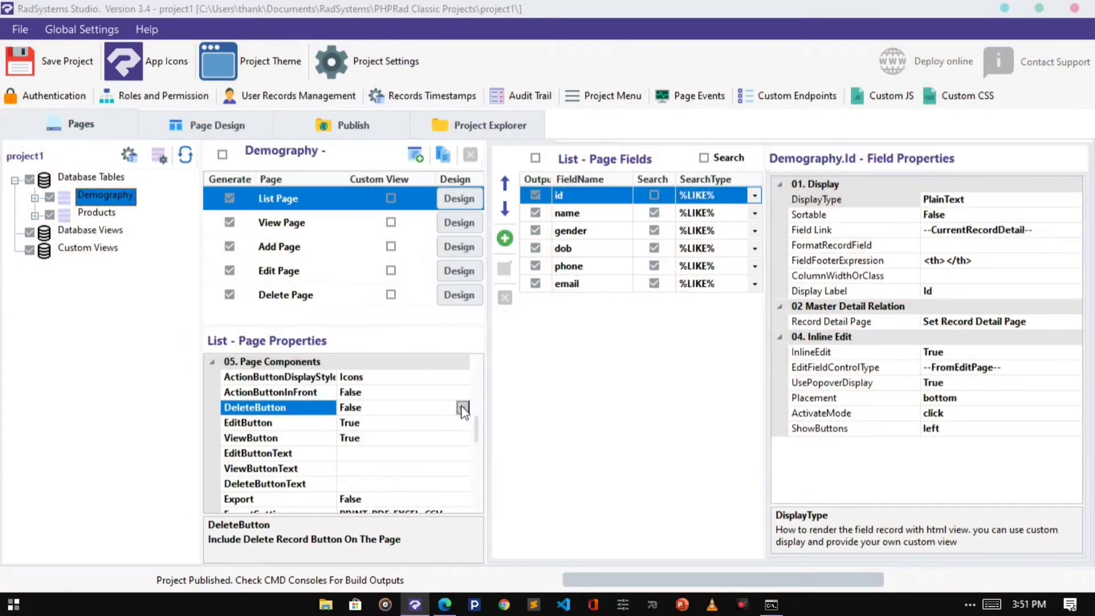
pyautogui.click(461, 407)
pyautogui.click(374, 425)
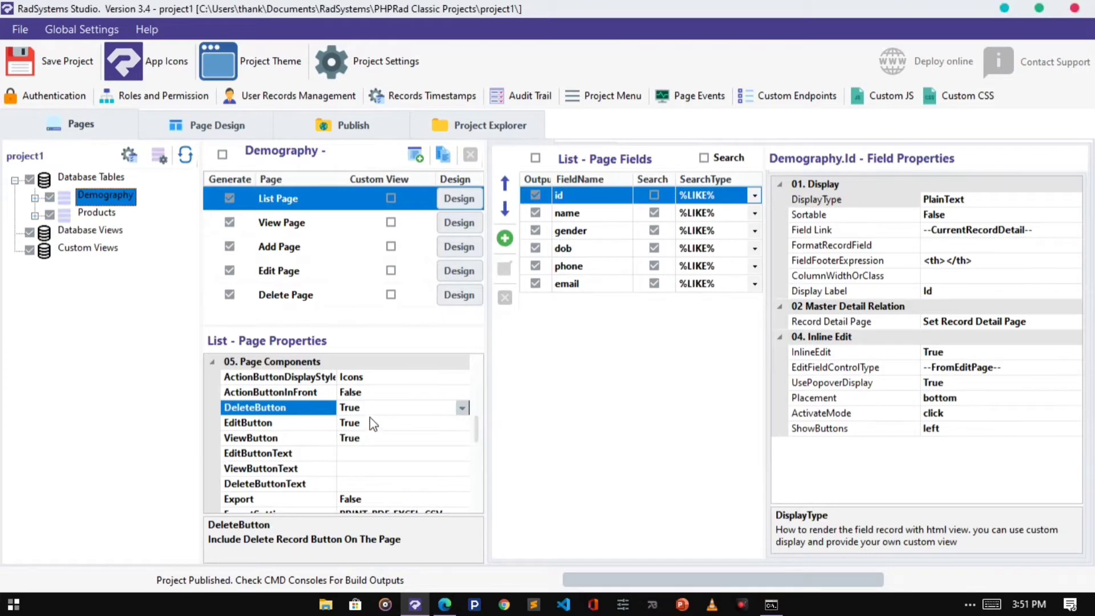
pyautogui.click(365, 133)
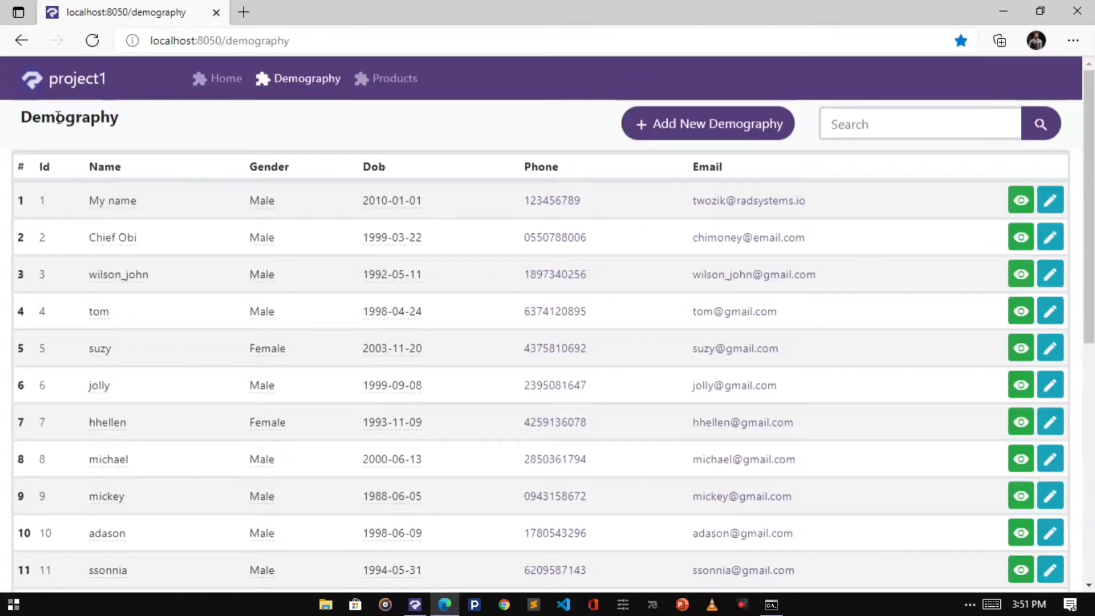
pyautogui.click(93, 46)
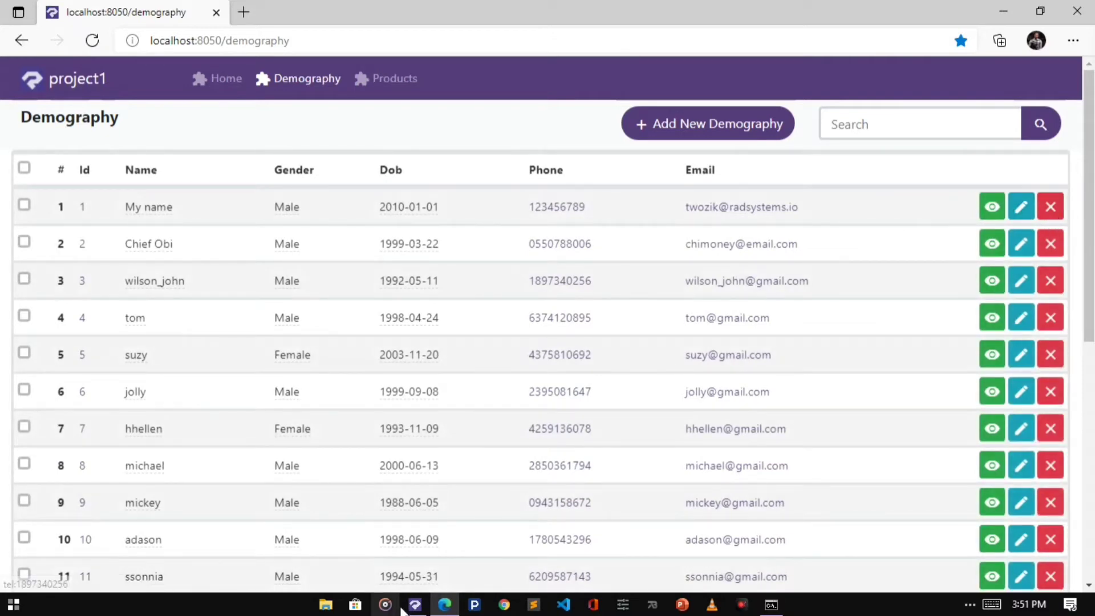
# - Return to the Demography list page properties in RadSystems Studio and set EditButtonText to "Modify"
pyautogui.click(415, 605)
pyautogui.click(86, 122)
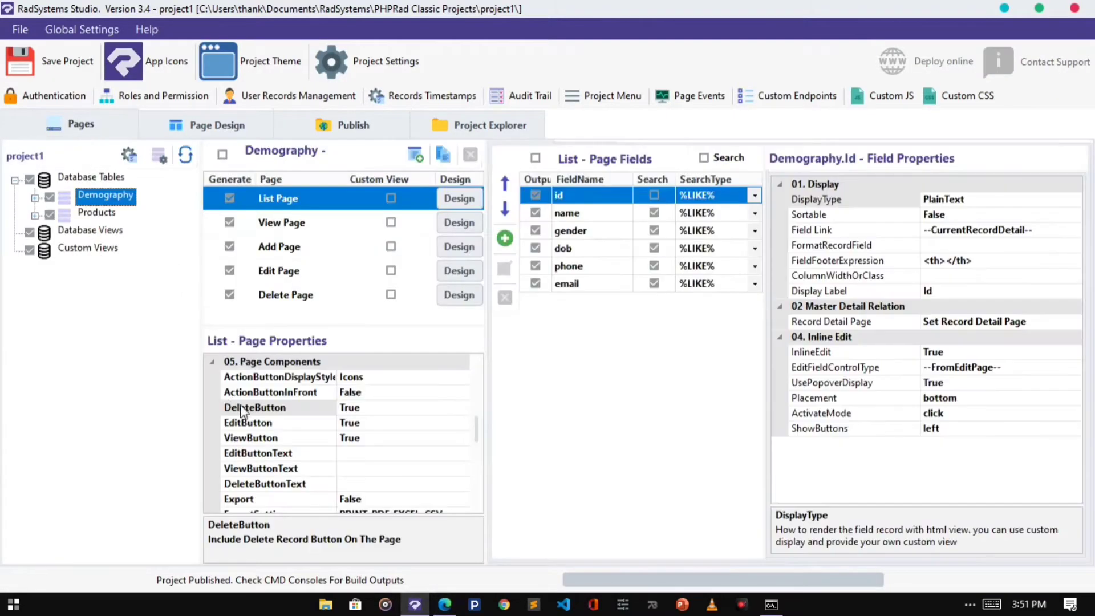
pyautogui.click(266, 423)
pyautogui.click(269, 440)
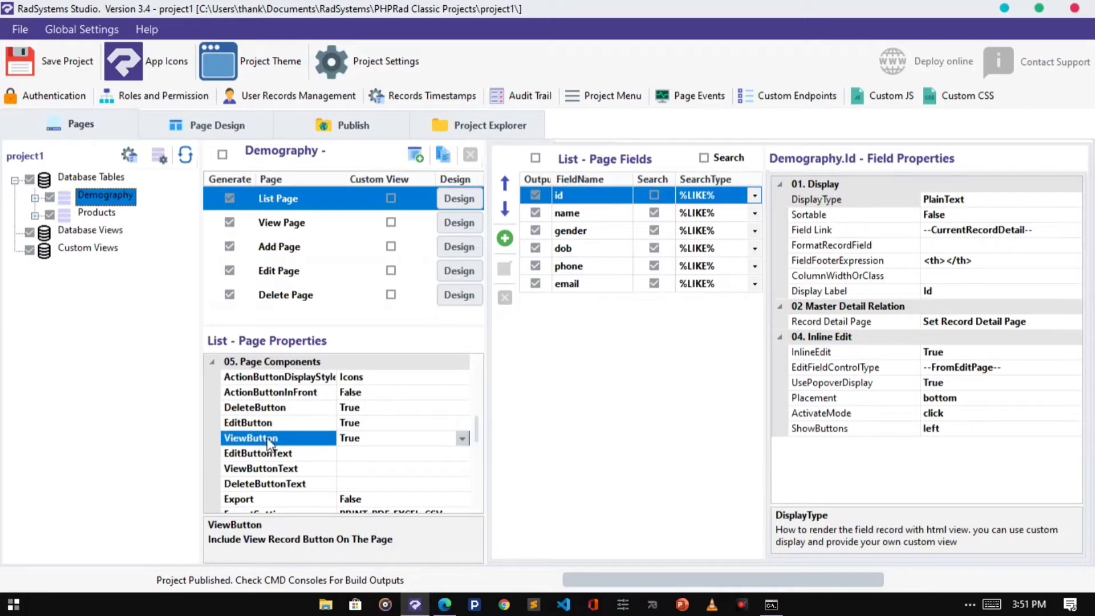
pyautogui.click(405, 456)
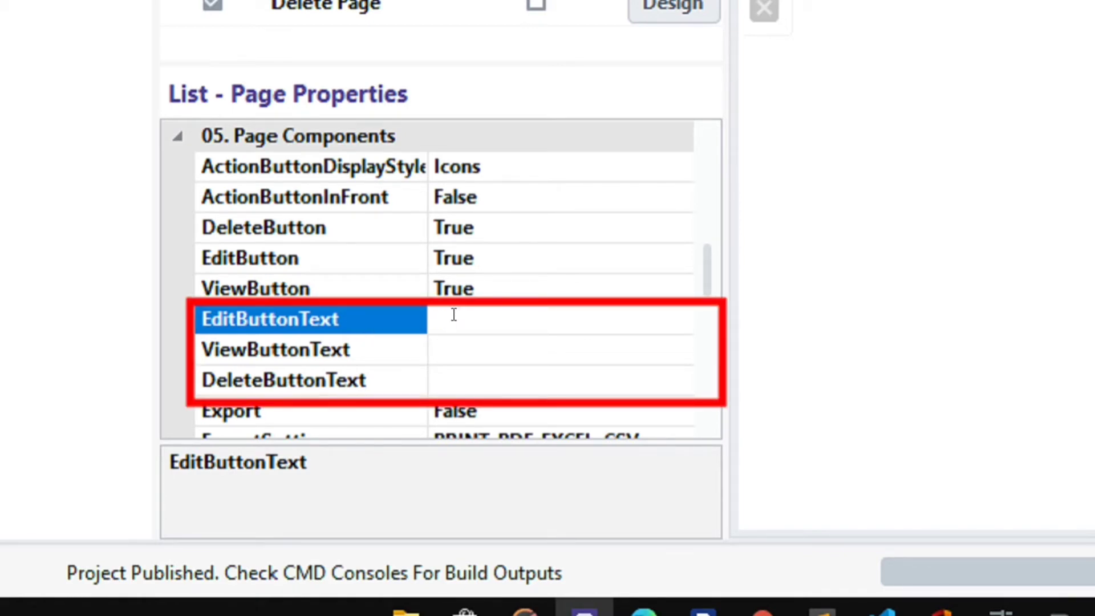
pyautogui.write('Modify')
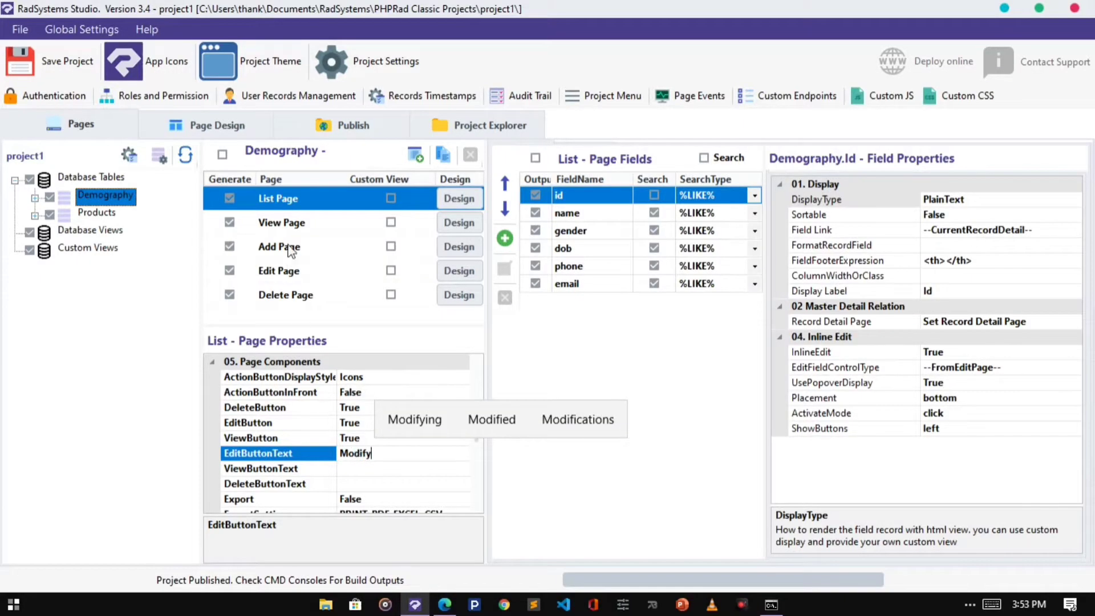
# - Publish the project with the new edit button text and reload the Demography page in the browser to check the label
pyautogui.click(343, 127)
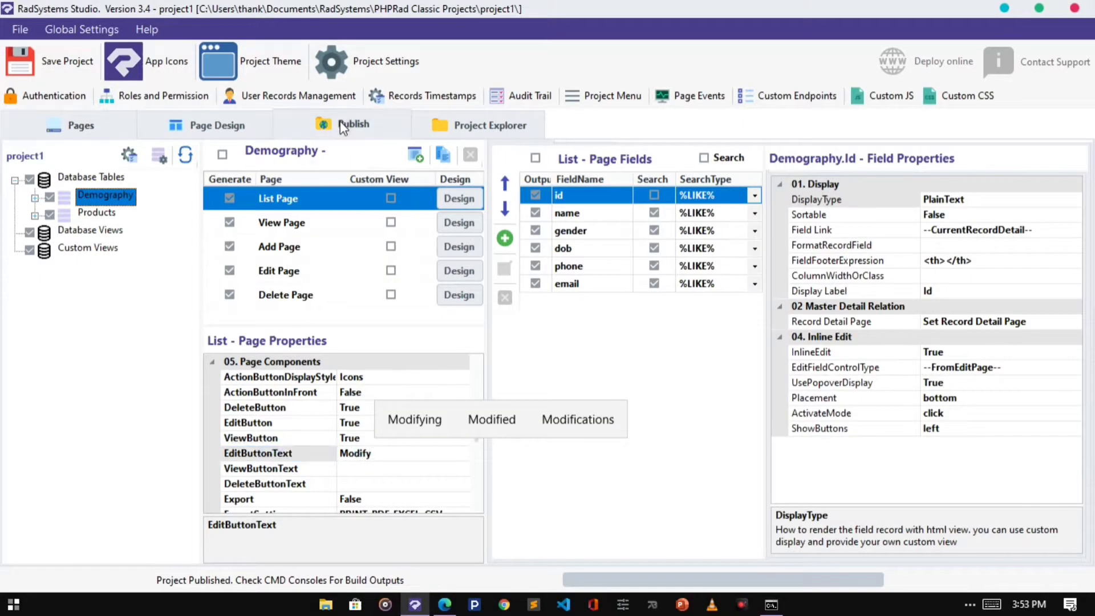
pyautogui.click(448, 607)
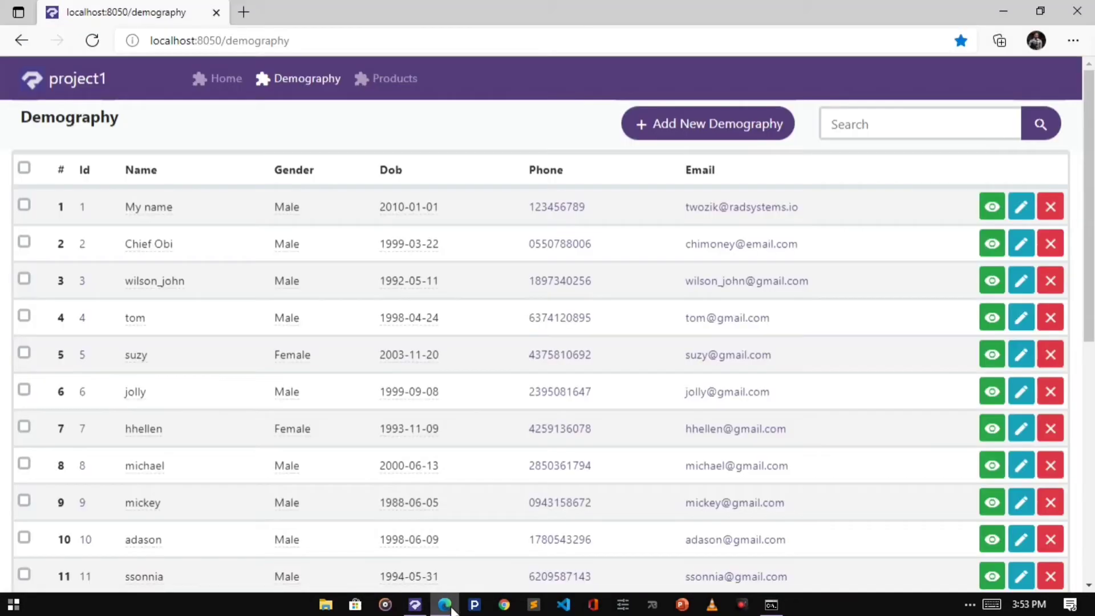
pyautogui.click(94, 48)
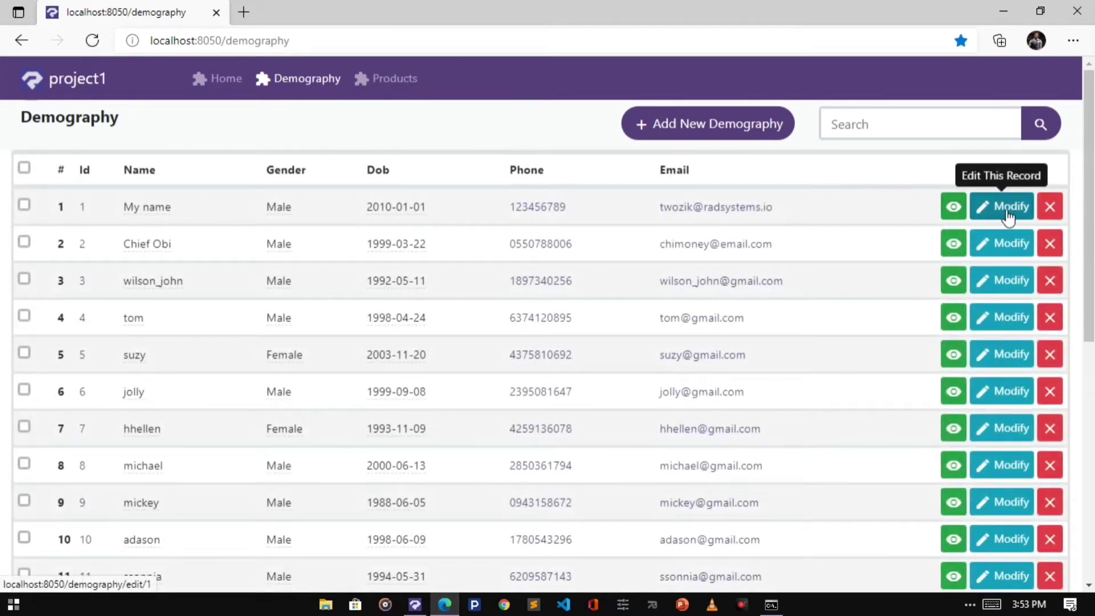
# - Return to RadSystems Studio and set the Demography list page's Export property to True
pyautogui.hotkey('alt', 'Tab')
pyautogui.click(318, 471)
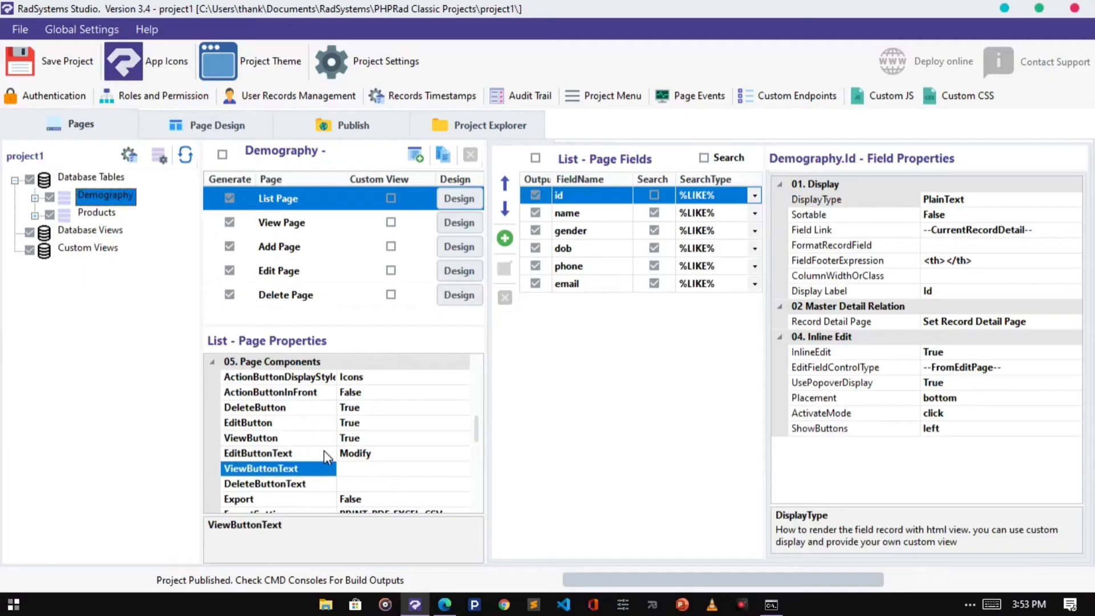
pyautogui.scroll(-1, 324, 450)
pyautogui.click(325, 442)
pyautogui.click(332, 425)
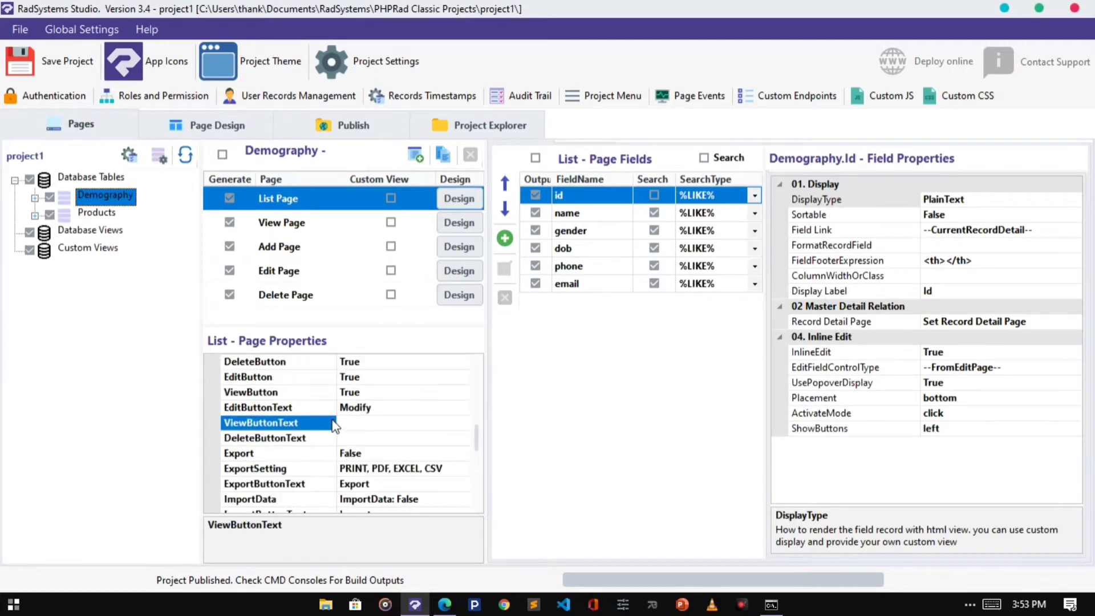
pyautogui.scroll(-1, 324, 432)
pyautogui.click(320, 408)
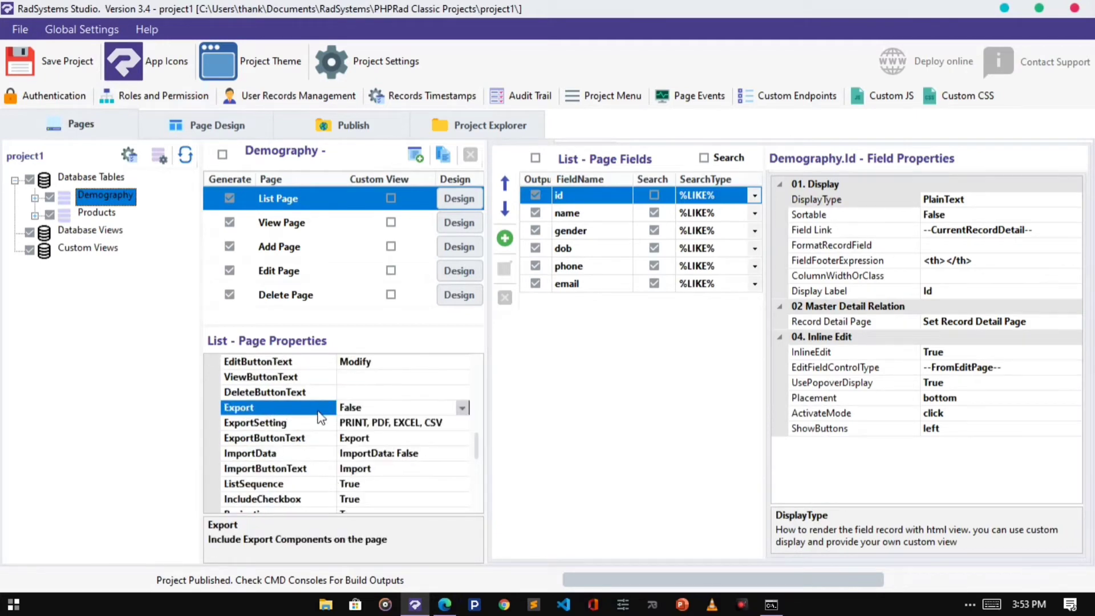
pyautogui.click(462, 408)
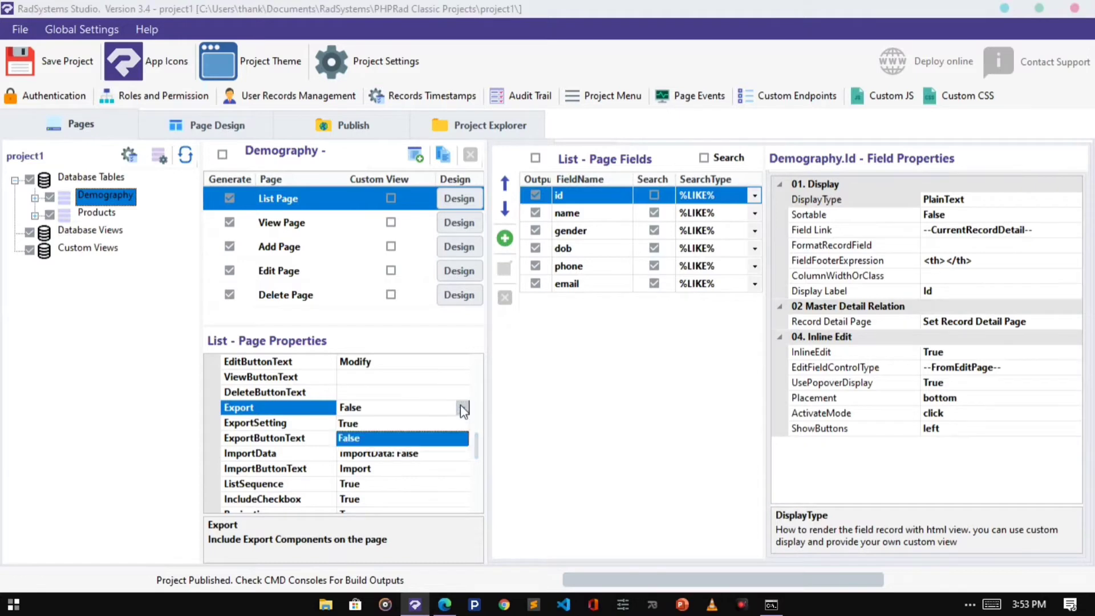
pyautogui.click(432, 425)
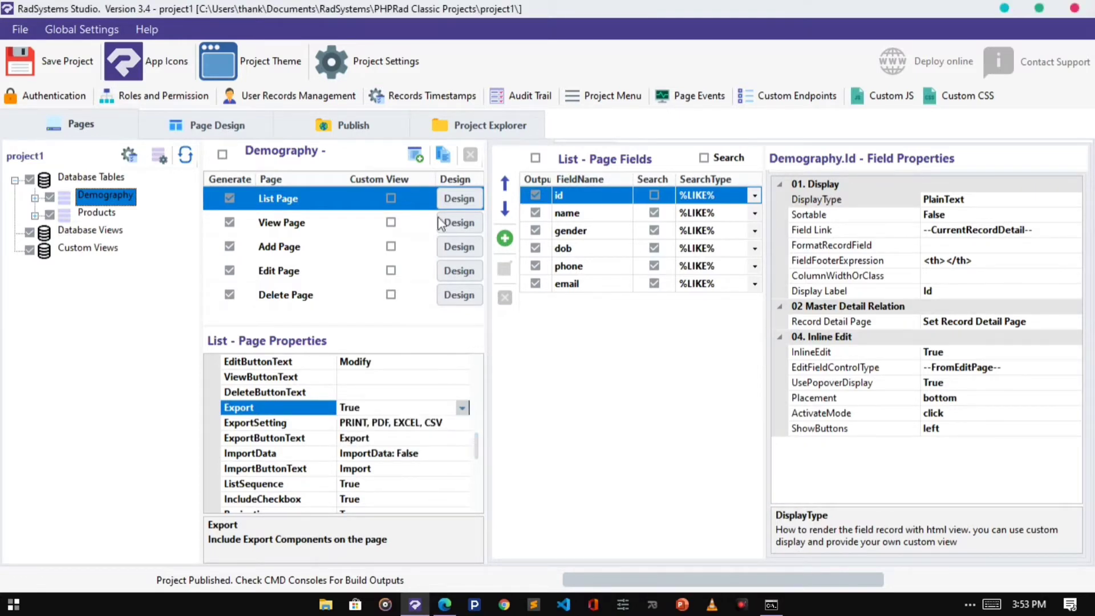
# - Publish the project with export enabled and view the export format options below the Demography list in the browser
pyautogui.click(377, 137)
pyautogui.scroll(-5, 235, 180)
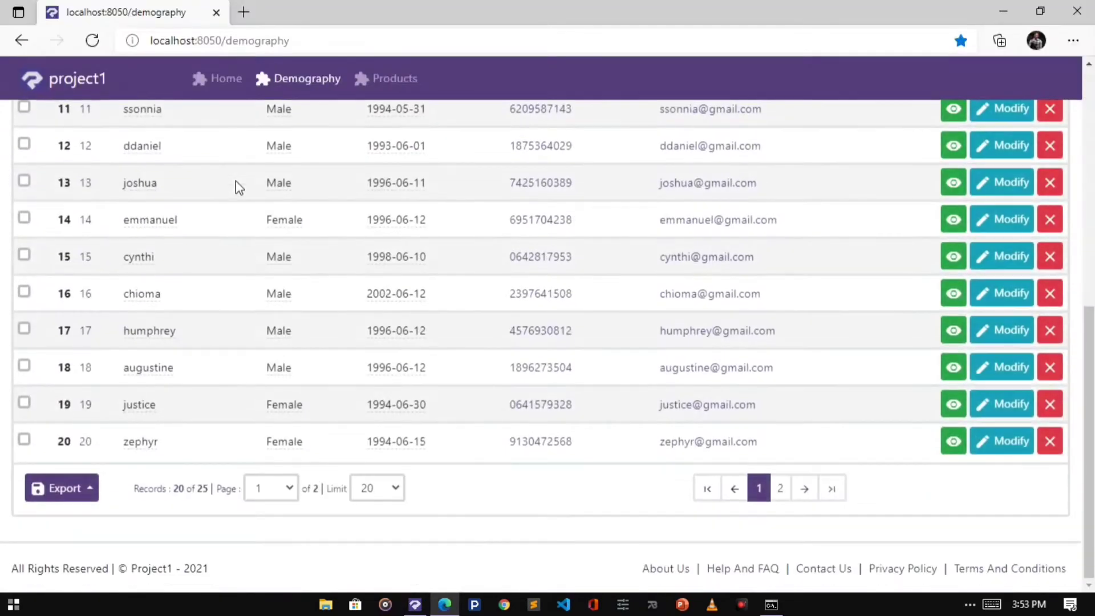
pyautogui.click(62, 488)
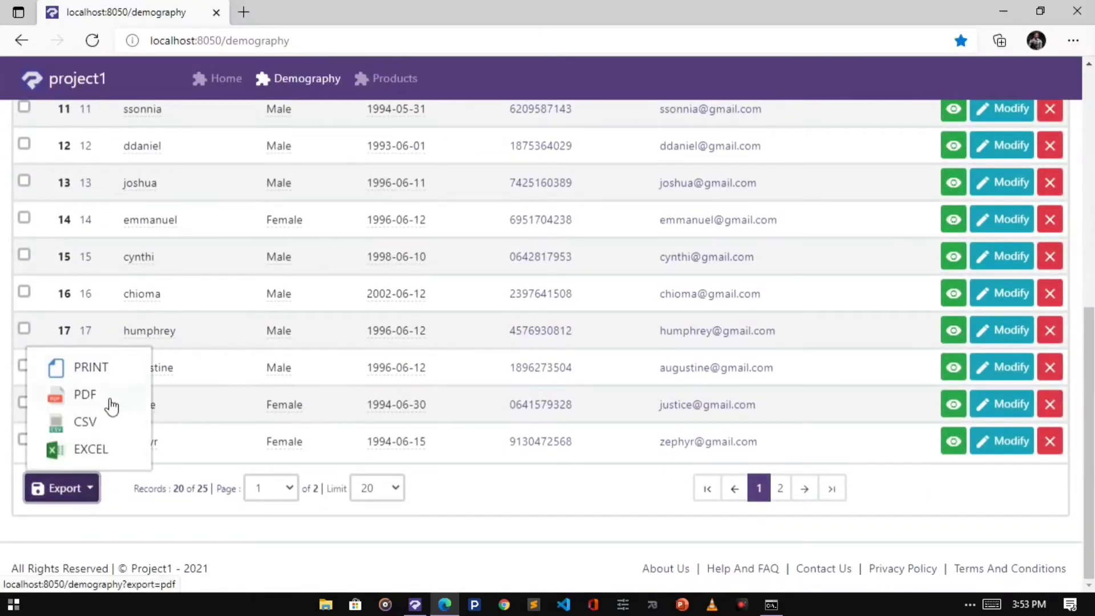
# - Return to RadSystems Studio and review the CSV, EXCEL, PDF and PRINT formats in the list page's ExportSetting
pyautogui.hotkey('alt', 'Tab')
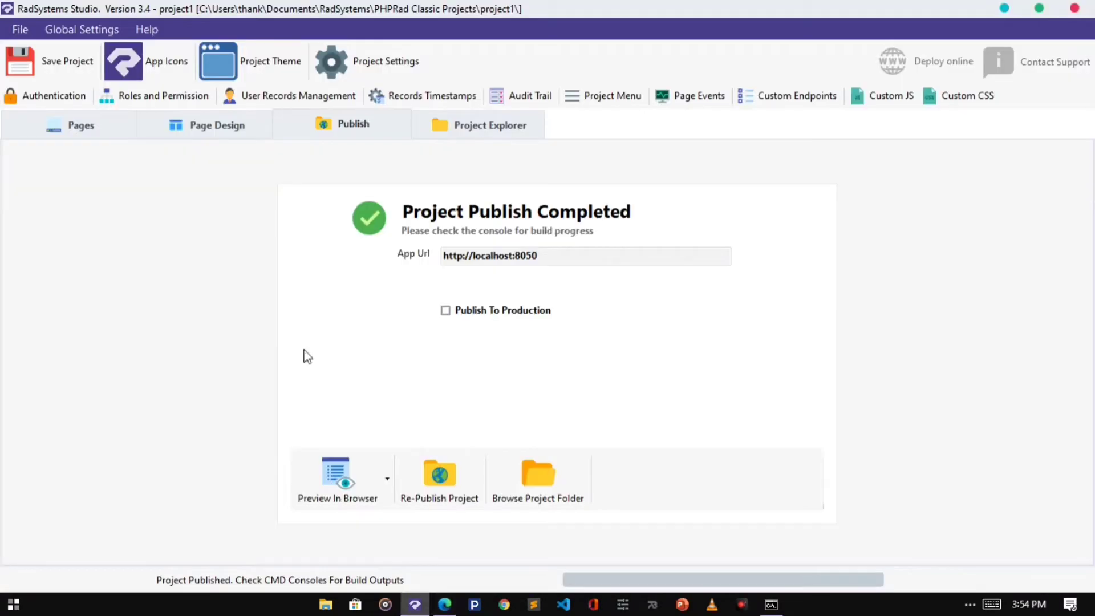
pyautogui.click(74, 127)
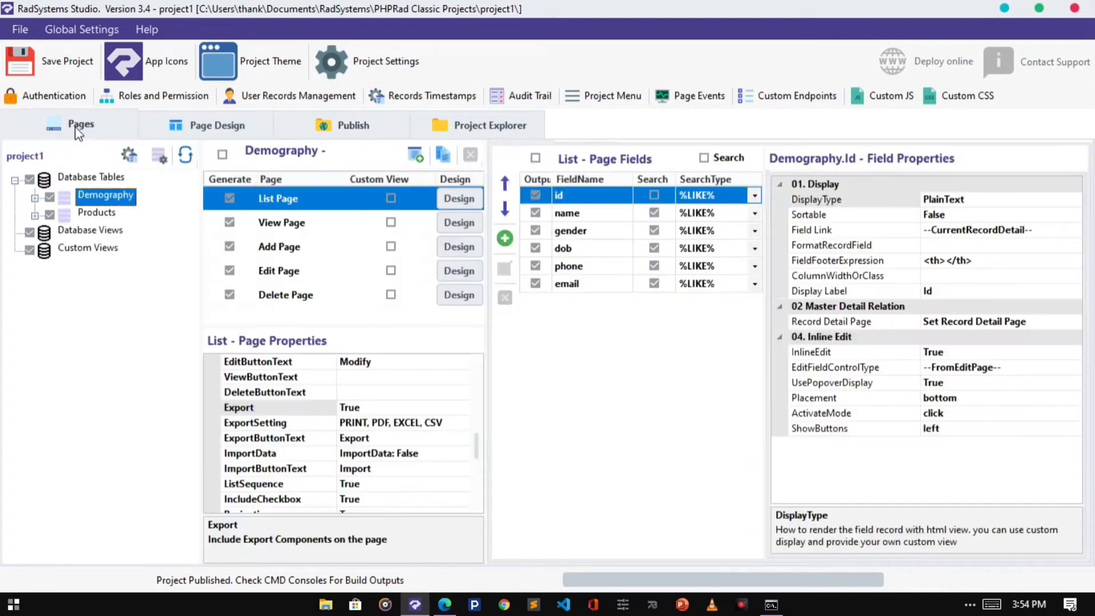
pyautogui.click(433, 423)
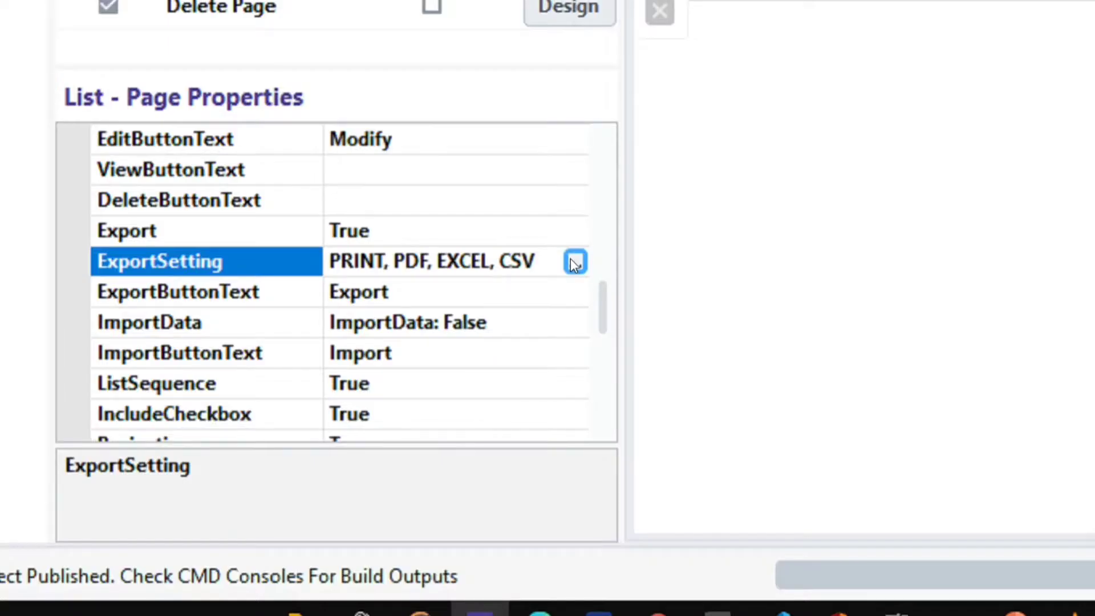
pyautogui.click(575, 262)
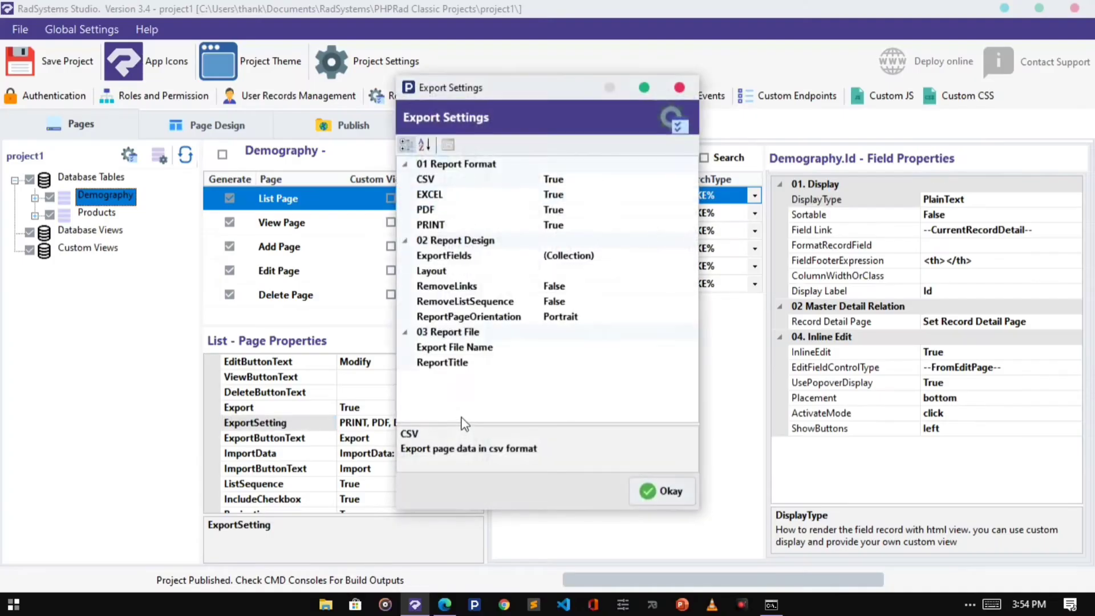
pyautogui.click(429, 180)
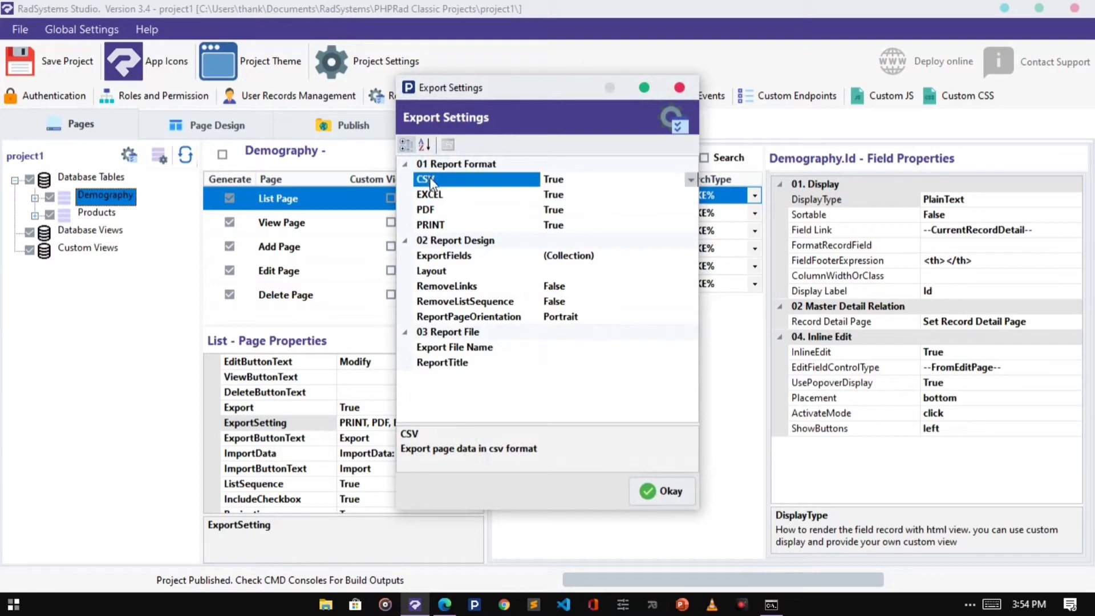
pyautogui.click(453, 195)
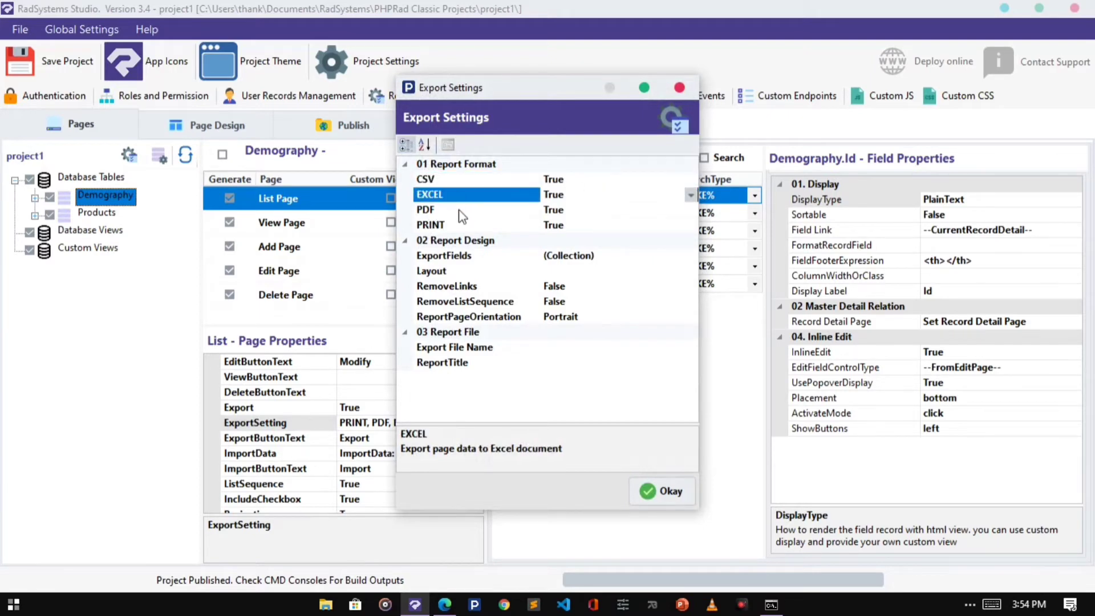
pyautogui.click(457, 210)
pyautogui.click(460, 225)
pyautogui.click(660, 491)
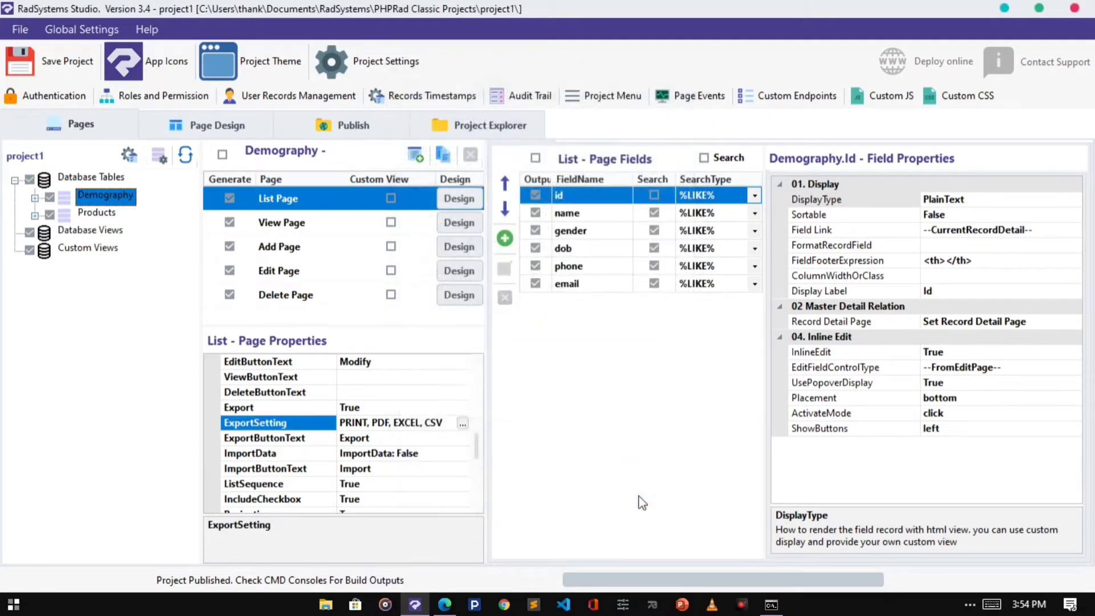
# - Set the Demography list page's ExportButtonText to "Print or export" and publish the project
pyautogui.click(290, 444)
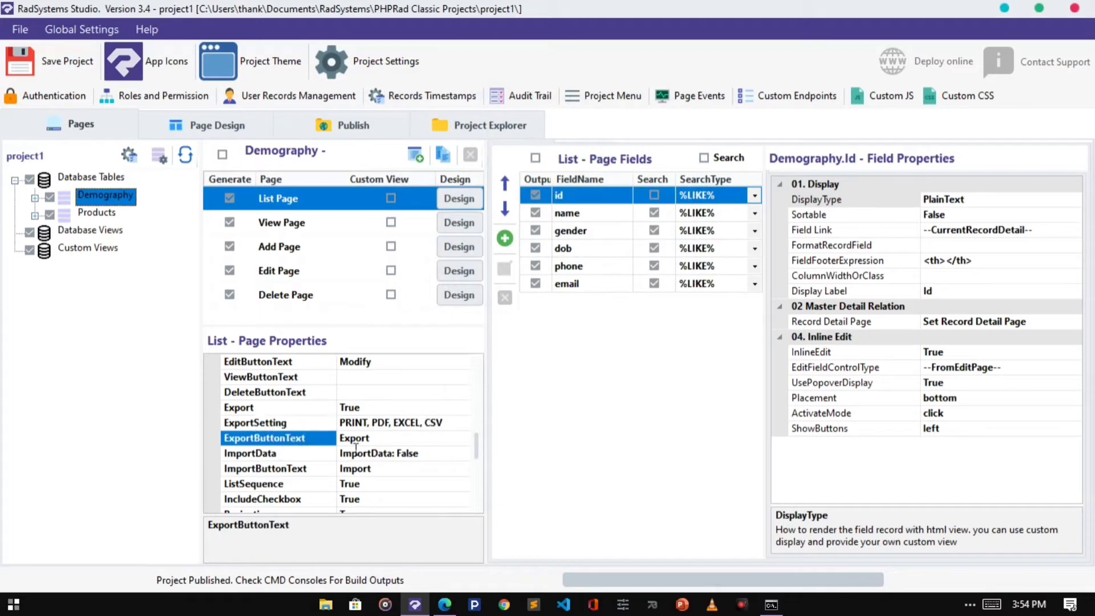
pyautogui.moveTo(370, 439); pyautogui.dragTo(345, 443)
pyautogui.write('Pri')
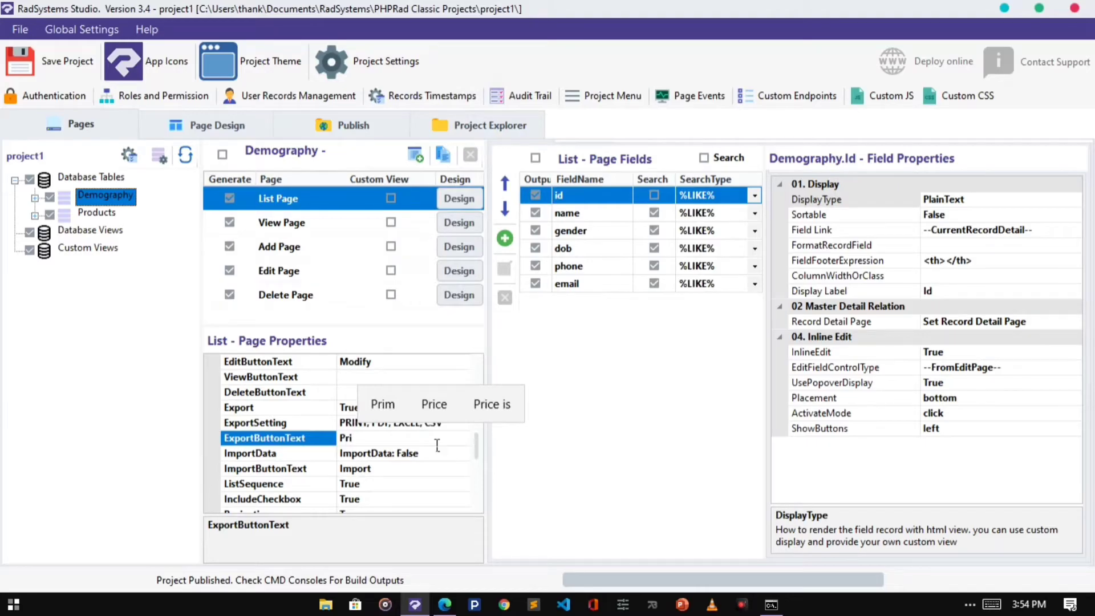
pyautogui.write('nt exp')
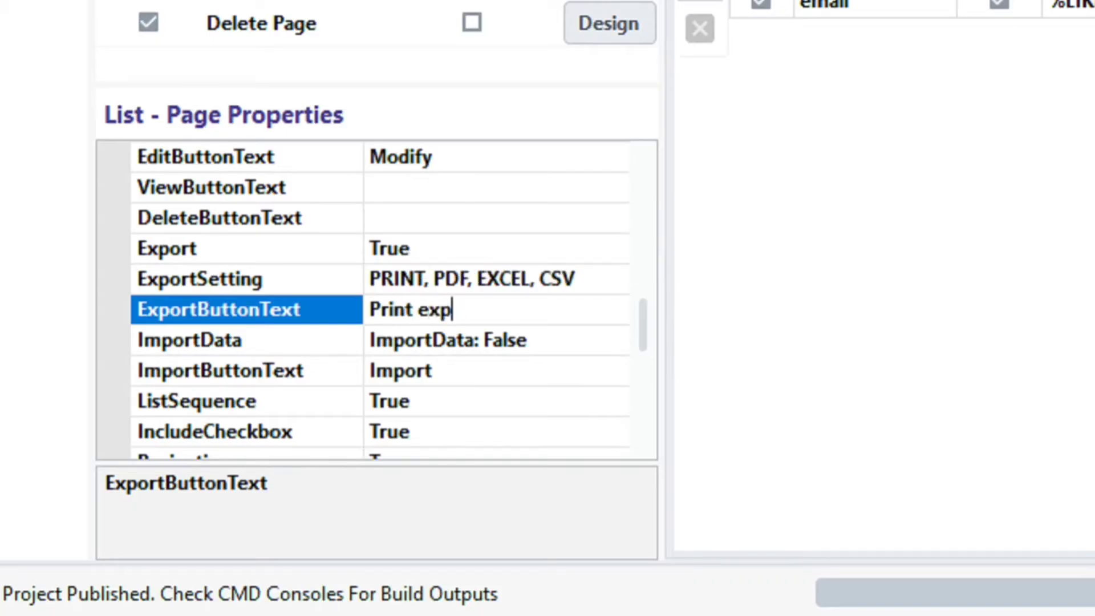
pyautogui.press('BackSpace')
pyautogui.press('BackSpace')
pyautogui.press('BackSpace')
pyautogui.write('or export')
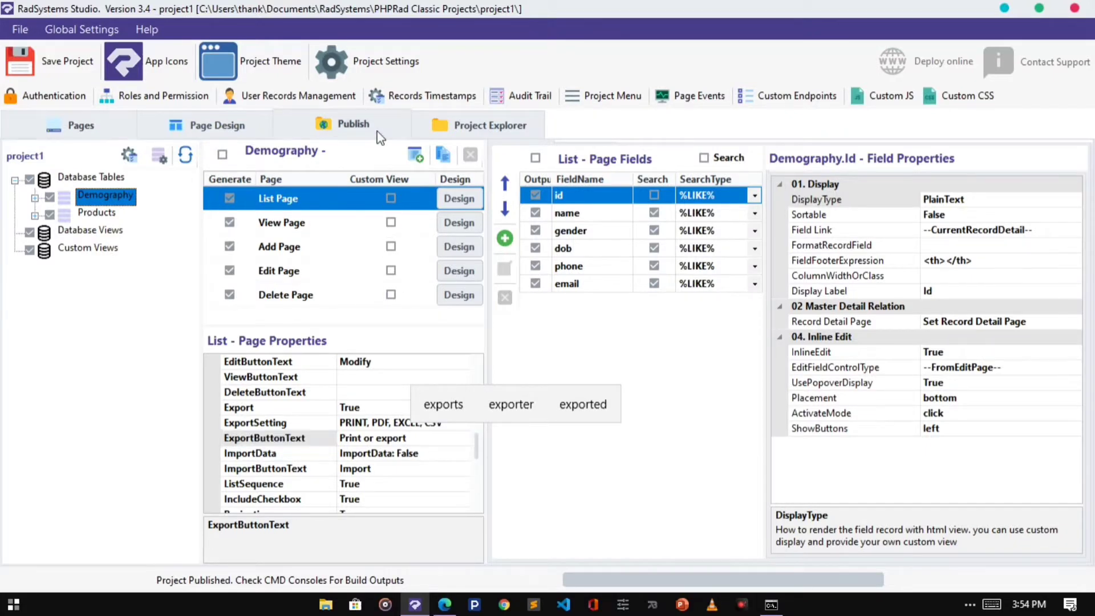
pyautogui.click(343, 124)
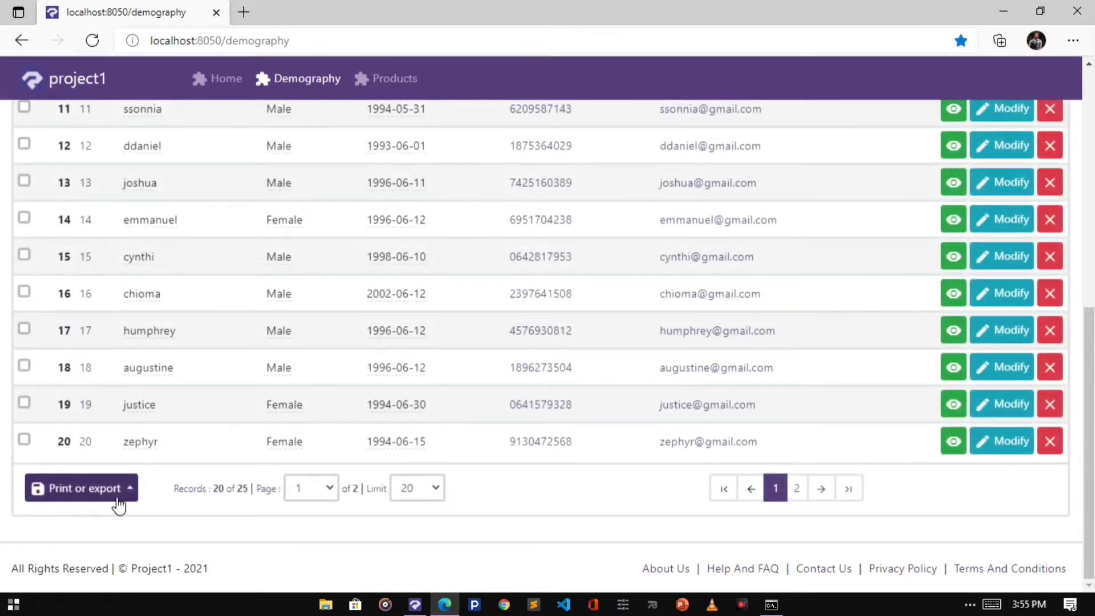
# - Return to RadSystems Studio and set EnableCSVImport to True in the list page's ImportData settings
pyautogui.hotkey('alt', 'Tab')
pyautogui.click(285, 454)
pyautogui.scroll(-2, 346, 449)
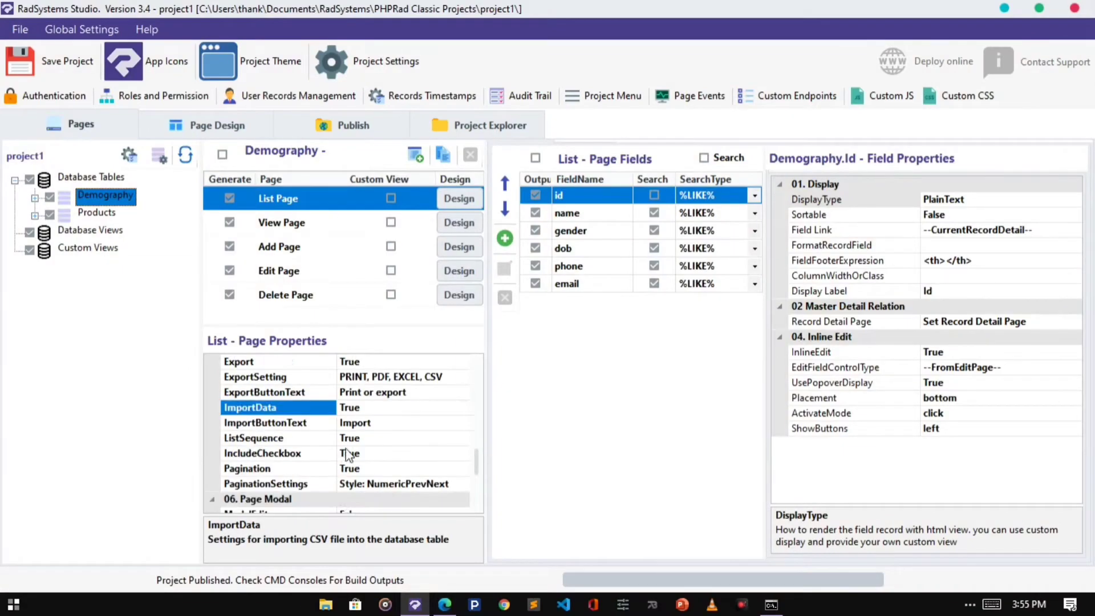
pyautogui.scroll(1, 346, 449)
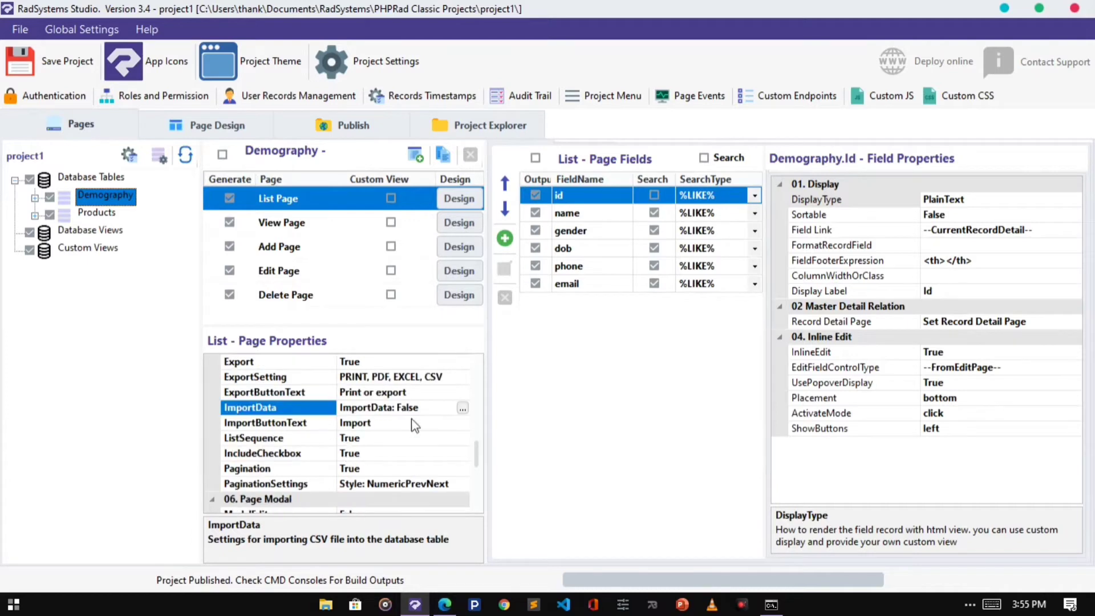
pyautogui.click(462, 407)
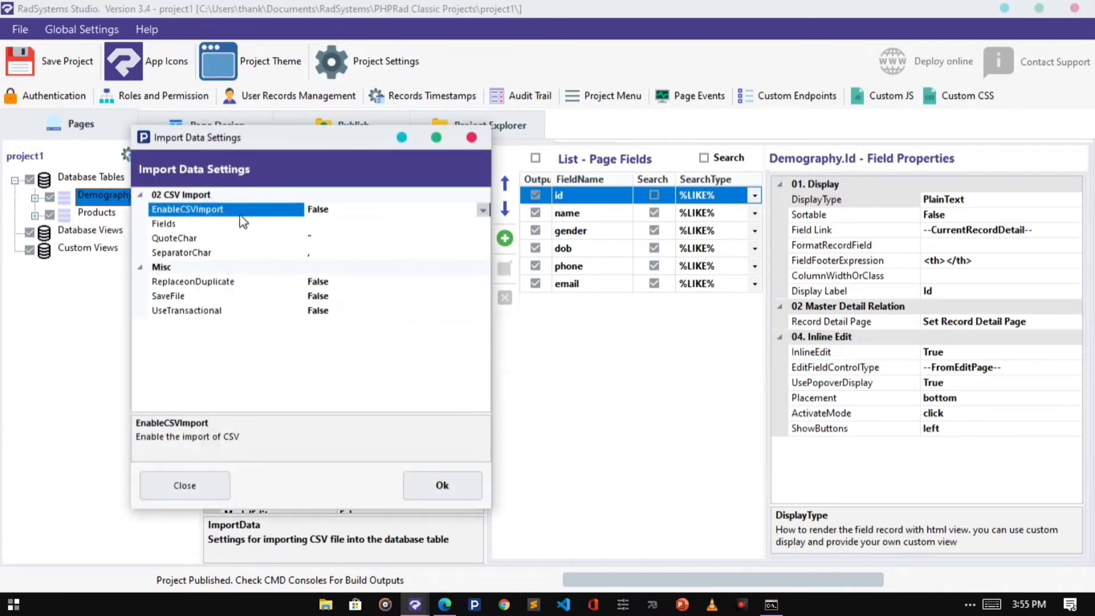
pyautogui.click(482, 210)
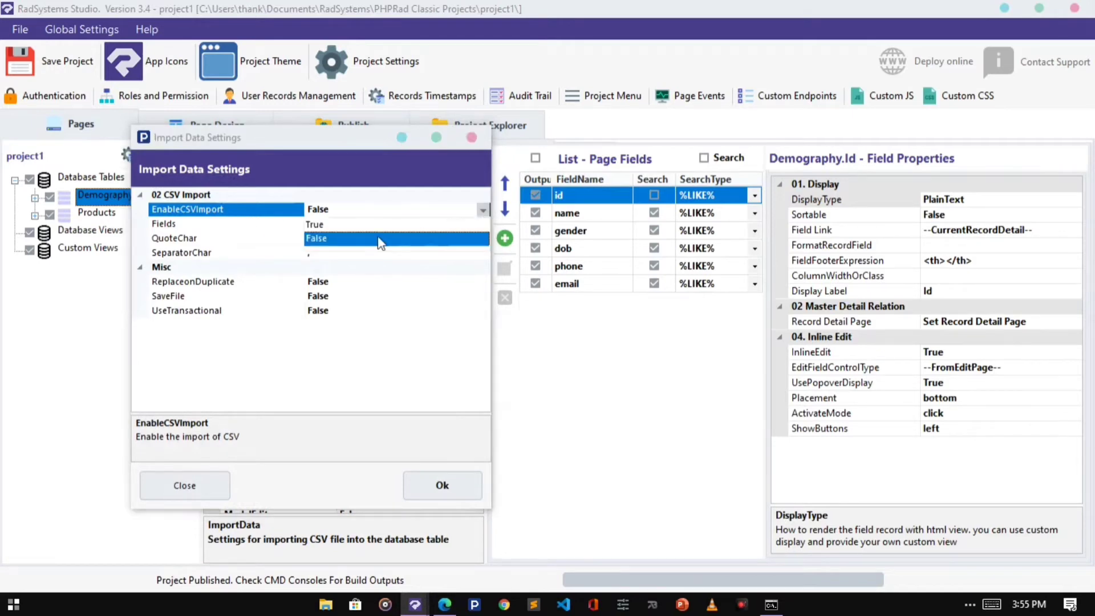
pyautogui.click(346, 224)
pyautogui.click(429, 481)
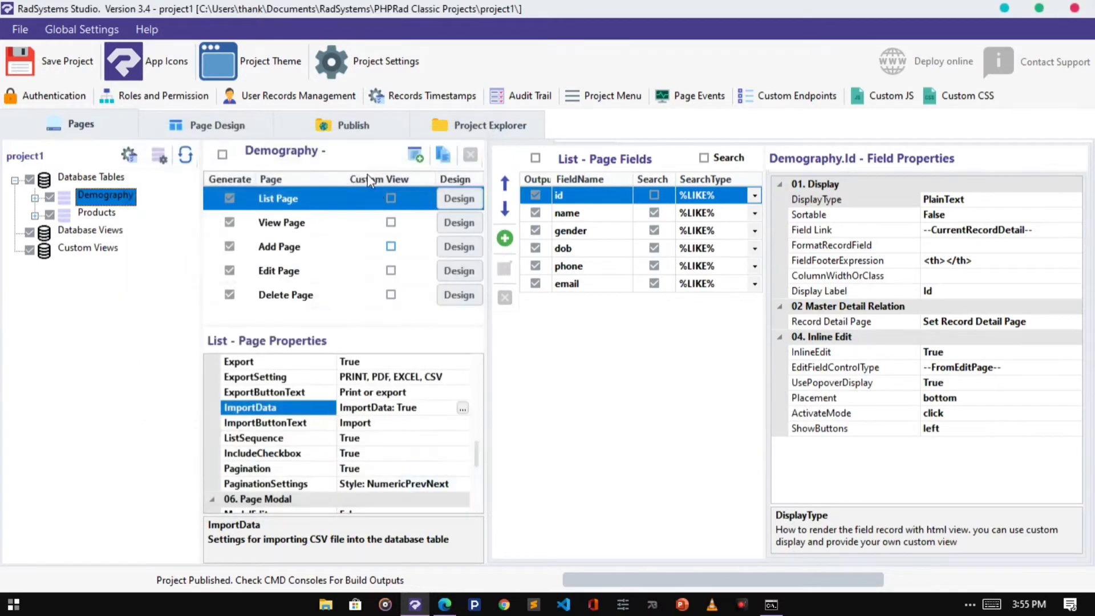
# - Publish the project, reload the Demography page in the browser, and view the Import Data dialog before closing it
pyautogui.click(345, 126)
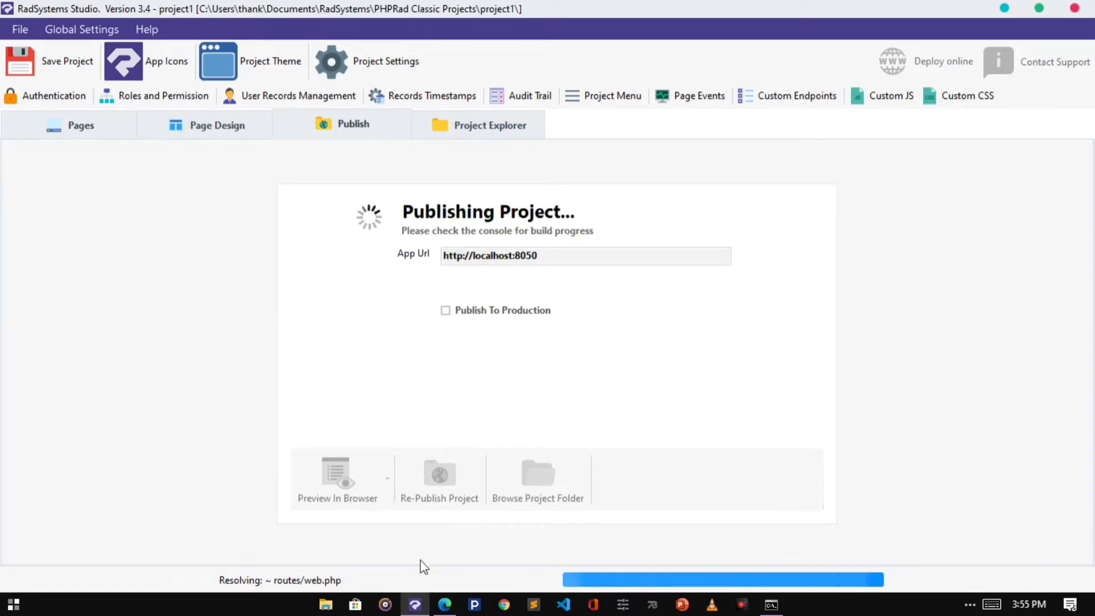
pyautogui.click(445, 605)
pyautogui.click(97, 47)
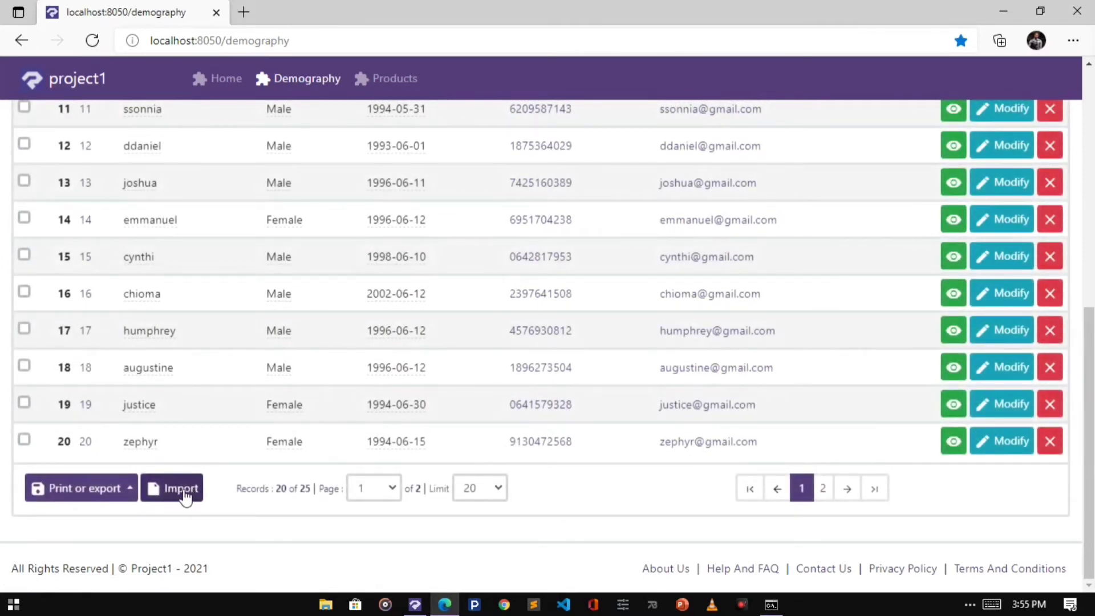
pyautogui.click(177, 499)
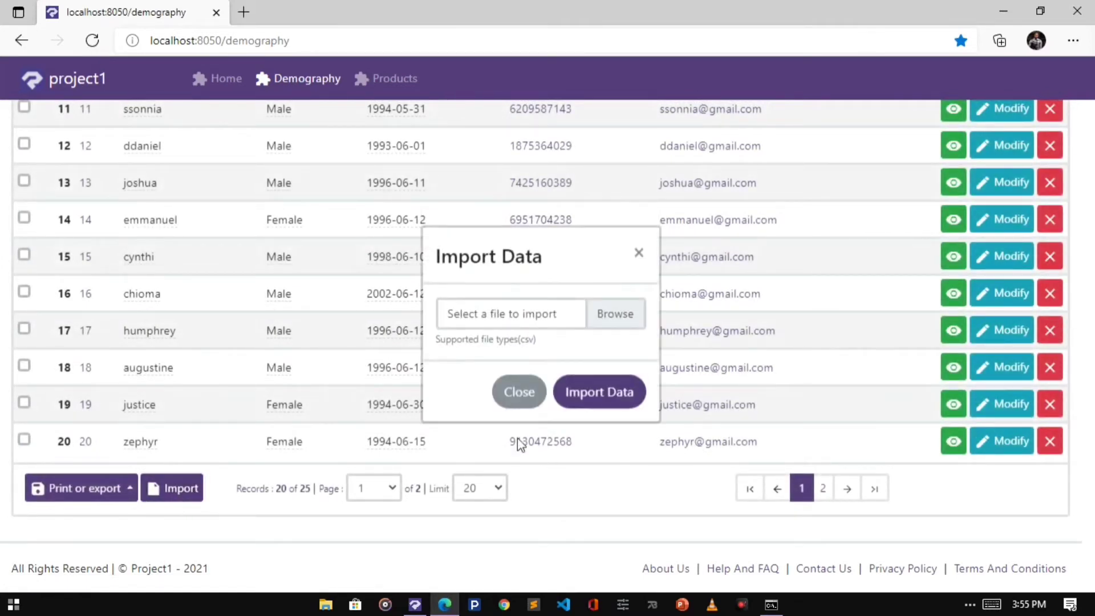
pyautogui.click(517, 385)
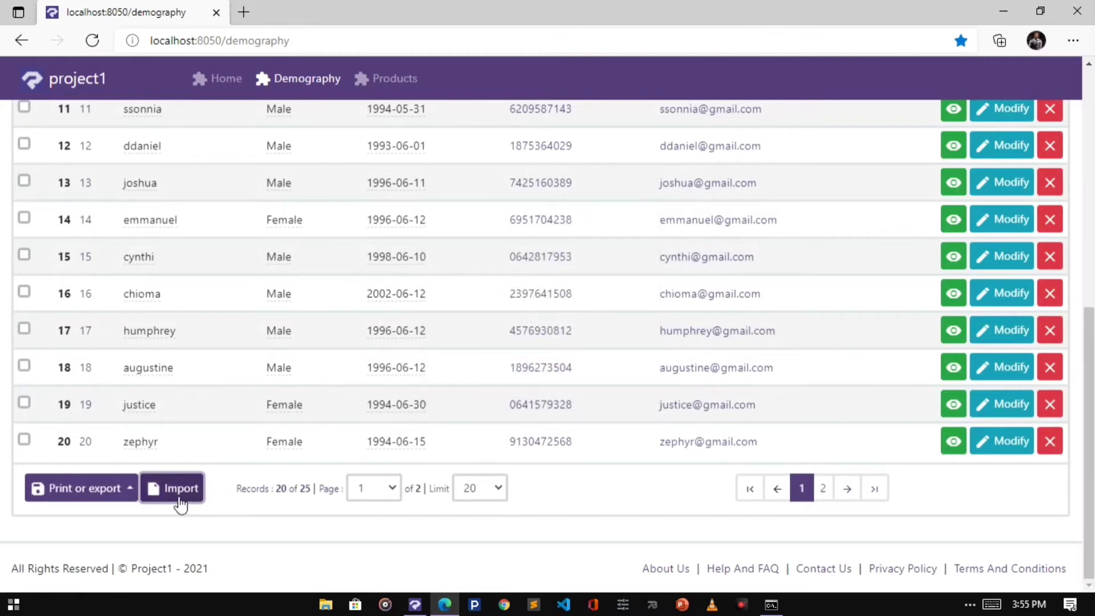
# - Return to the Demography list page properties in RadSystems Studio and examine the ImportButtonText value
pyautogui.click(421, 607)
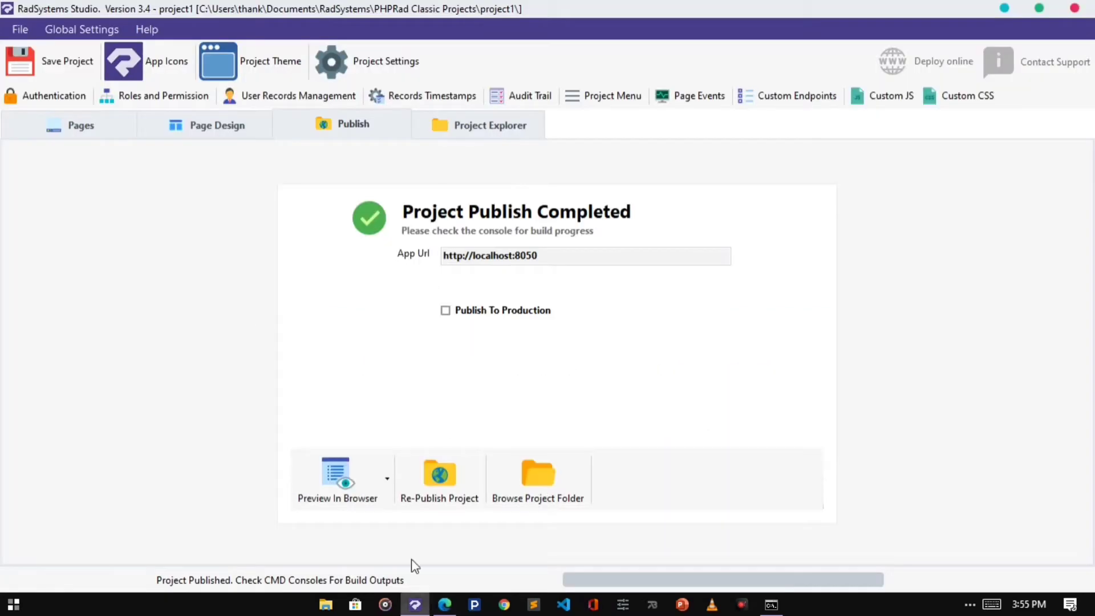
pyautogui.click(108, 130)
pyautogui.click(358, 423)
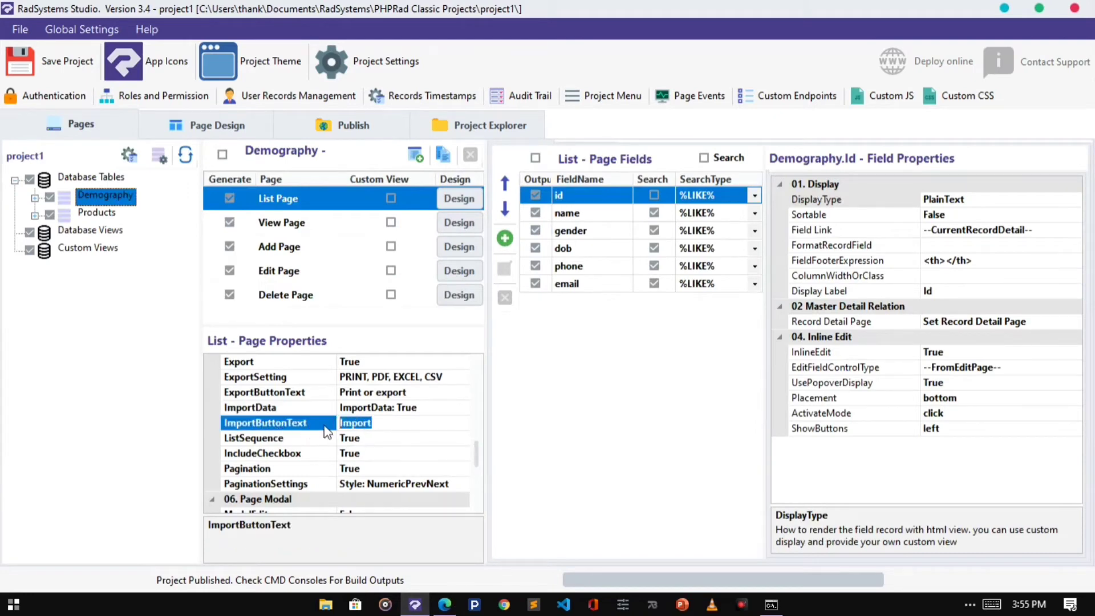
pyautogui.click(396, 430)
pyautogui.moveTo(396, 432); pyautogui.dragTo(333, 427)
# - Select the list page's ListSequence property and examine the record numbering on the Demography page in the browser
pyautogui.click(313, 438)
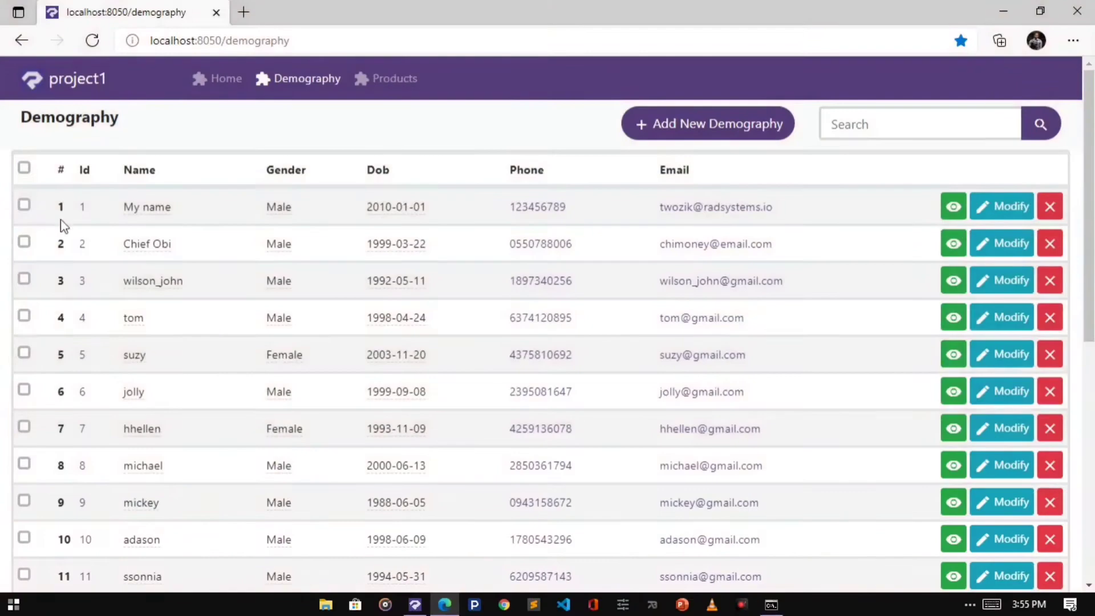
pyautogui.scroll(-1, 57, 495)
pyautogui.scroll(-7, 56, 495)
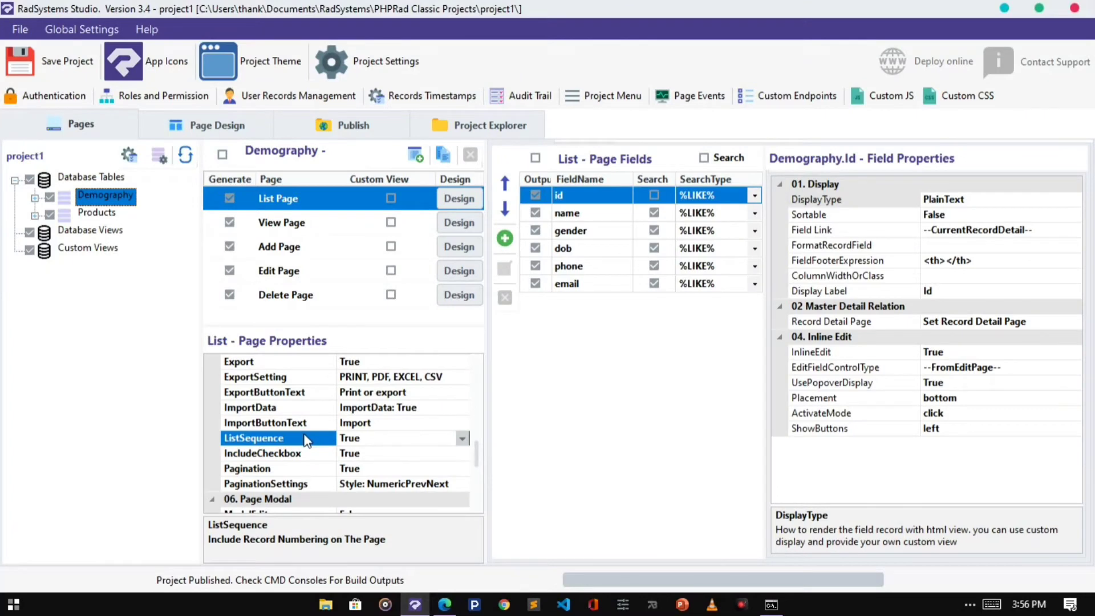
# - Set ListSequence to False, publish the project, and reload the Demography page in the browser to check the numbering column
pyautogui.click(462, 438)
pyautogui.click(403, 468)
pyautogui.click(388, 118)
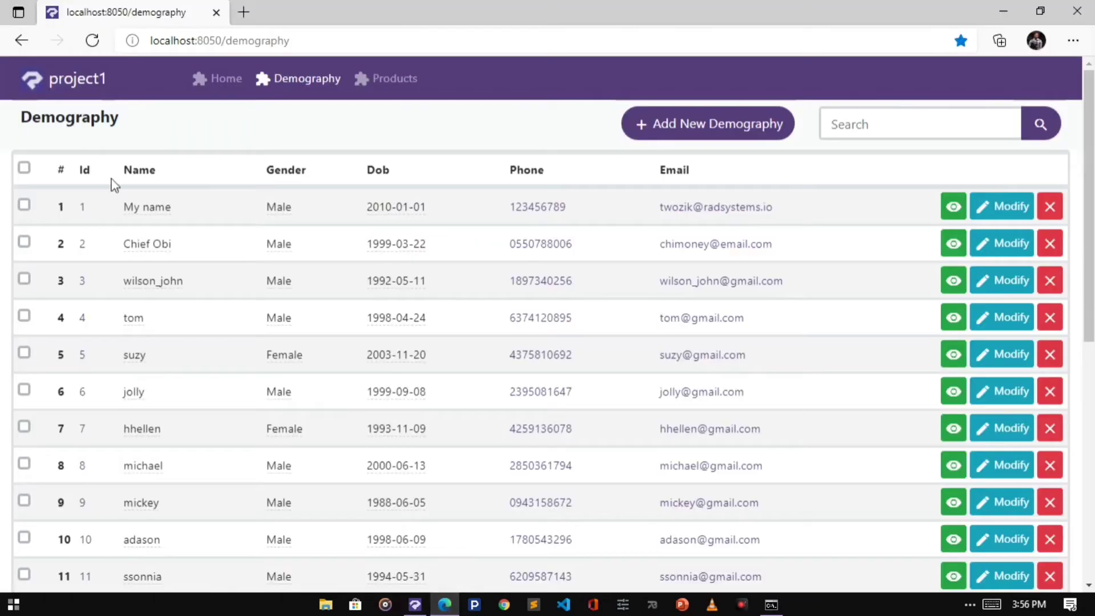
pyautogui.click(87, 48)
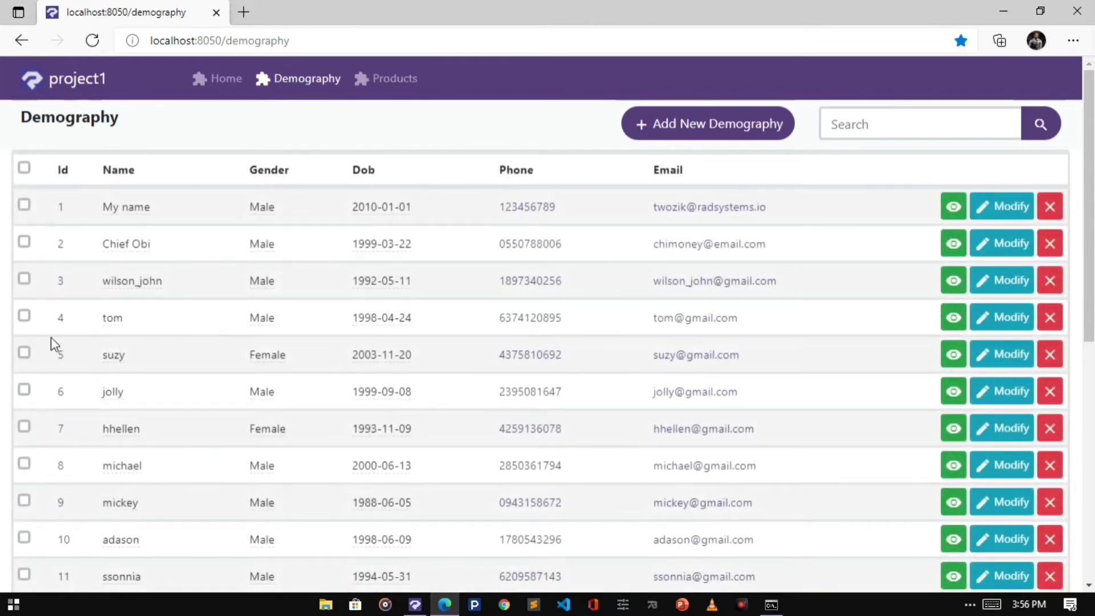
pyautogui.hotkey('alt', 'Tab')
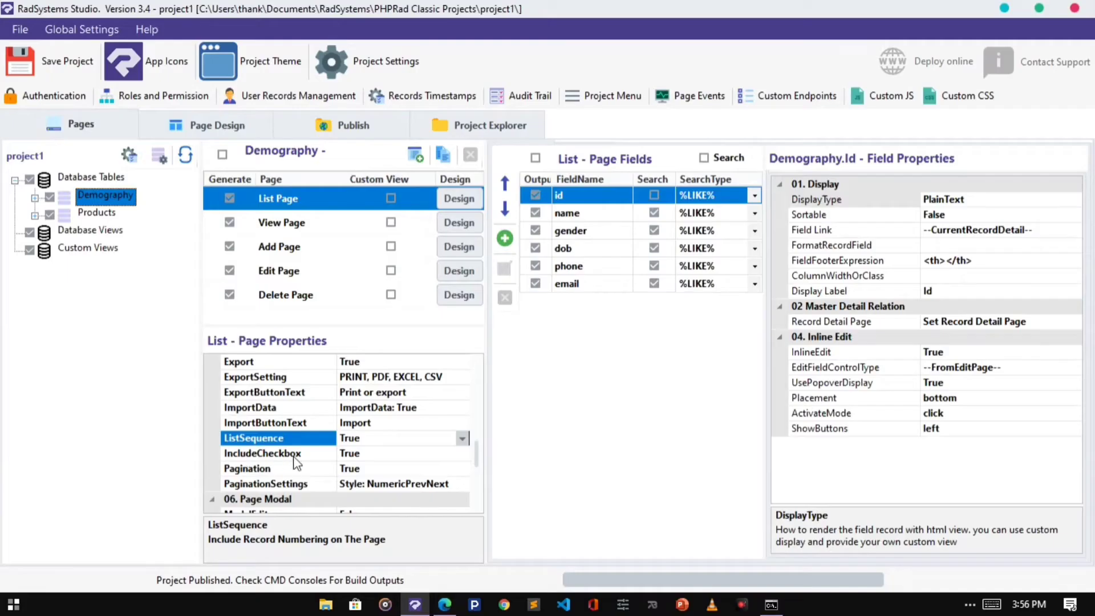
# - Switch to the browser, tick the first six Demography records, and examine the bulk actions below the list
pyautogui.click(445, 604)
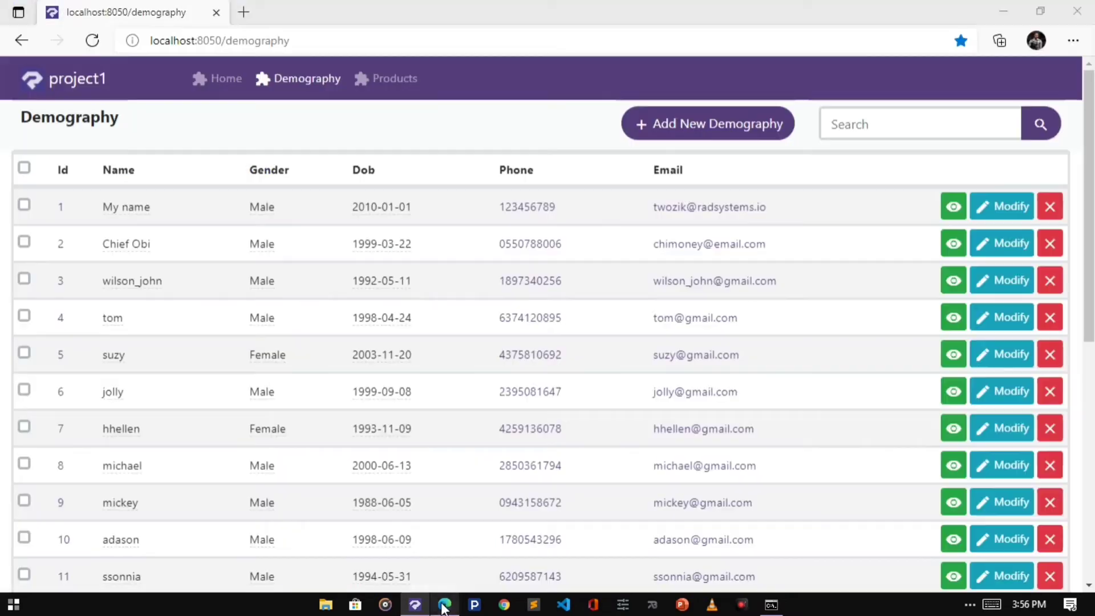
pyautogui.click(24, 316)
pyautogui.click(24, 279)
pyautogui.click(24, 241)
pyautogui.click(25, 205)
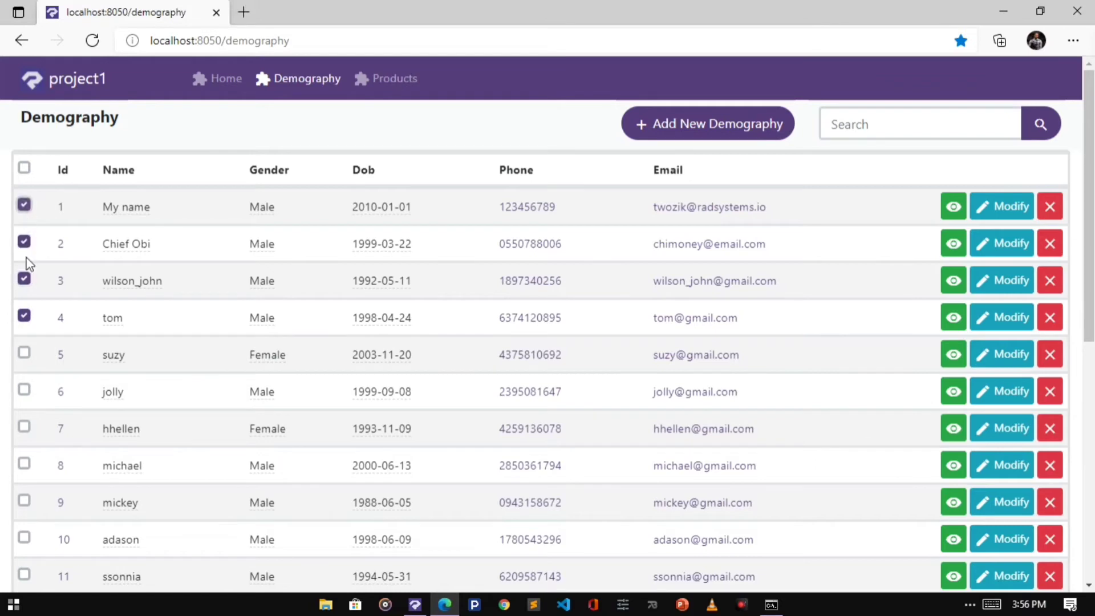
pyautogui.click(25, 353)
pyautogui.scroll(-8, 66, 330)
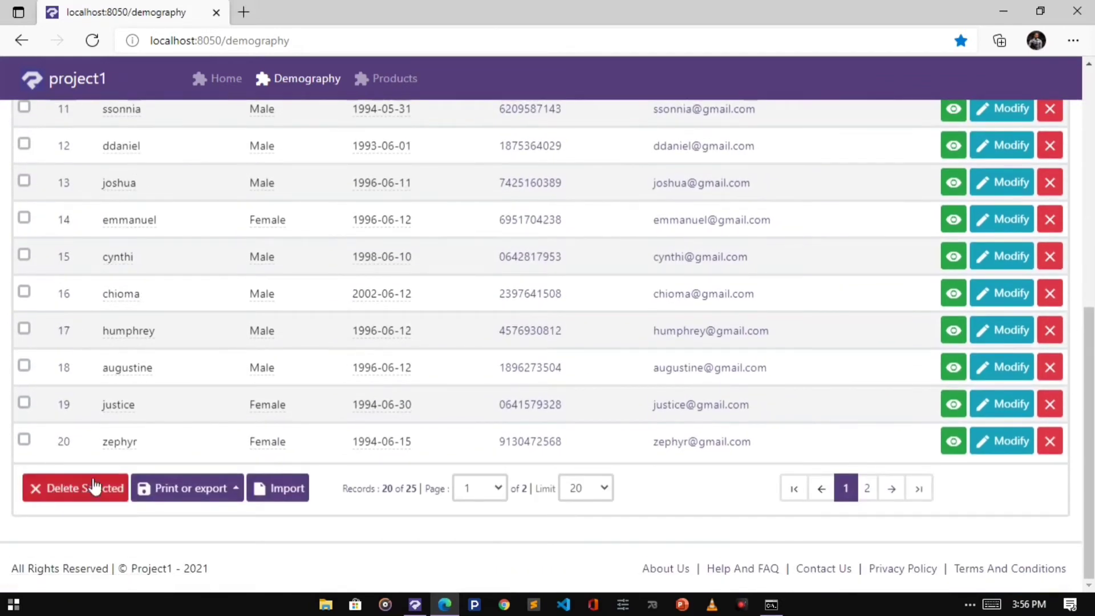
pyautogui.scroll(9, 325, 264)
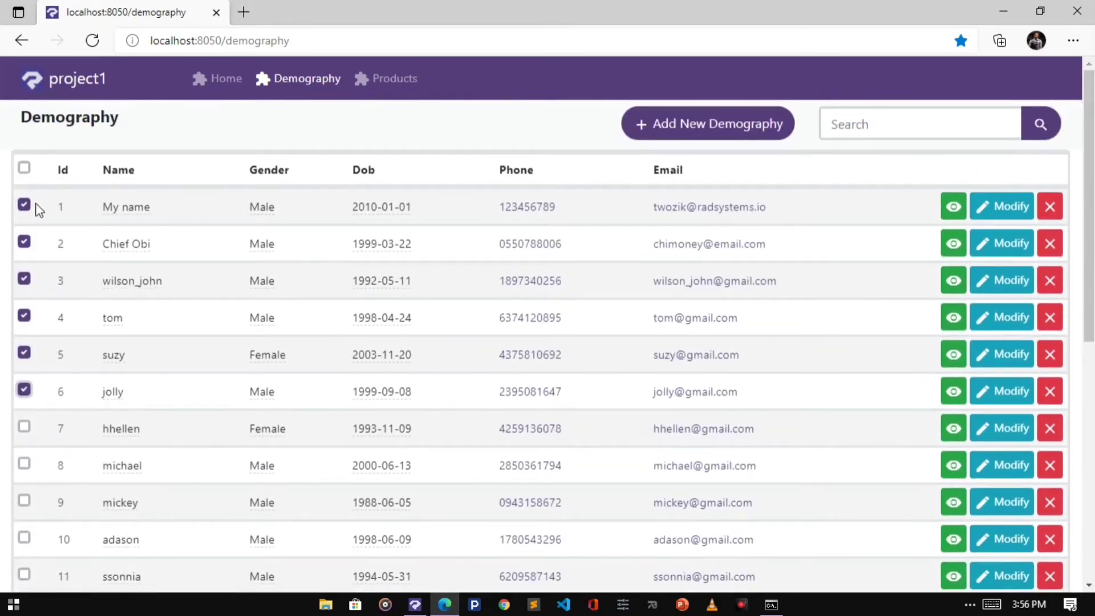
# - Switch to RadSystems Studio, set the Demography list page's IncludeCheckbox property to False, and publish the project
pyautogui.hotkey('alt', 'Tab')
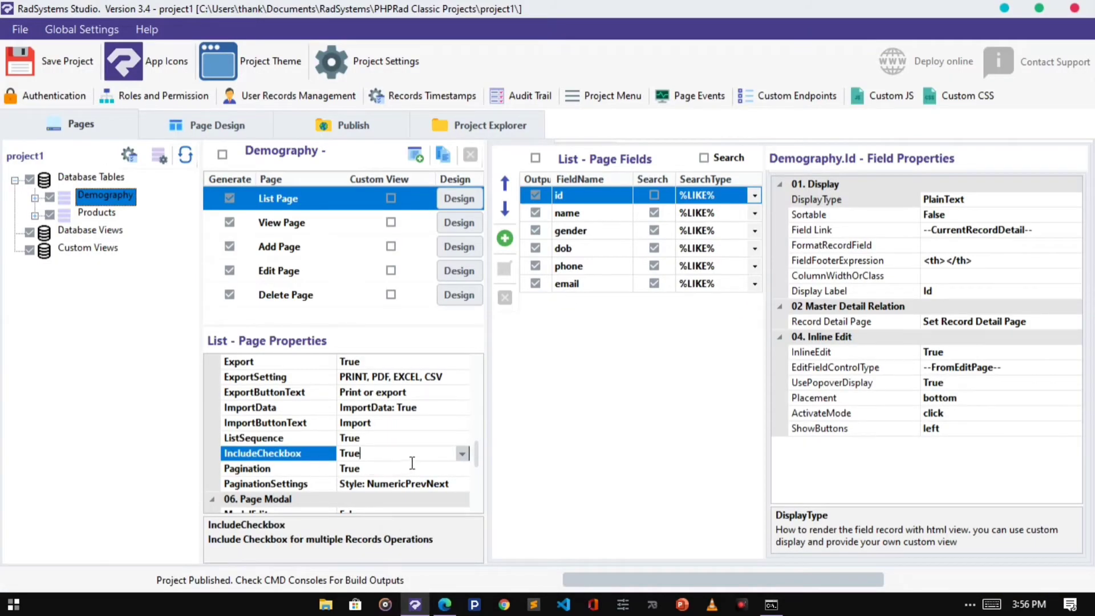
pyautogui.click(461, 453)
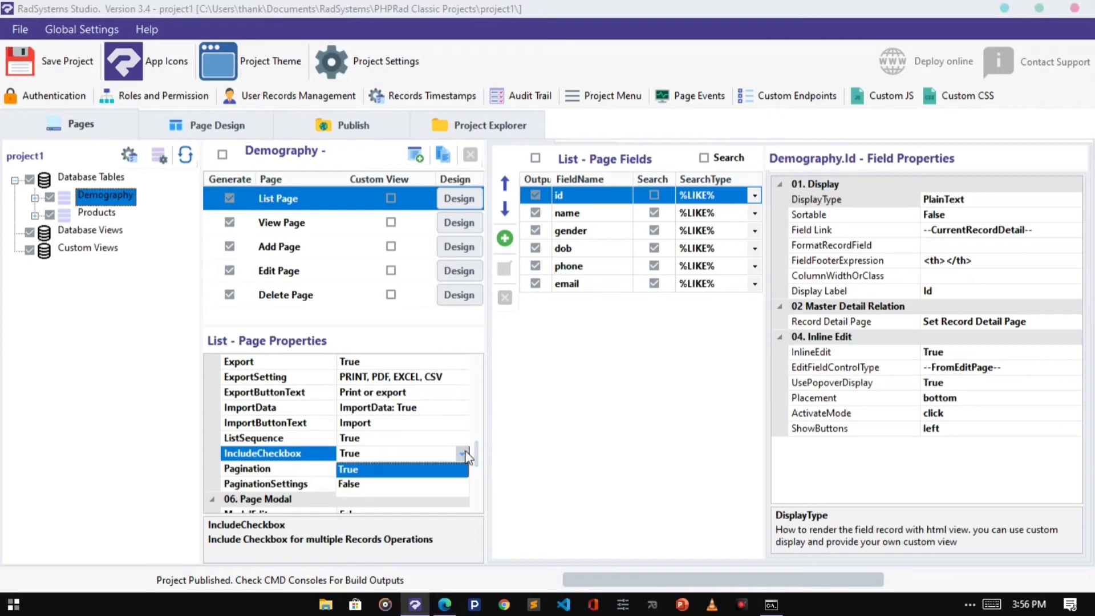
pyautogui.click(409, 484)
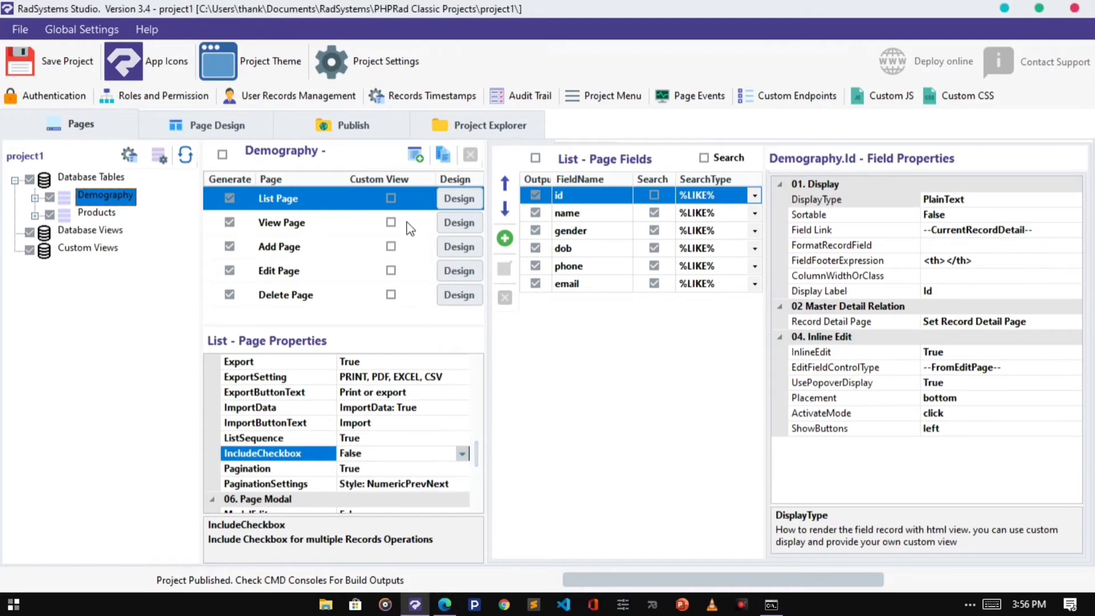
pyautogui.click(351, 125)
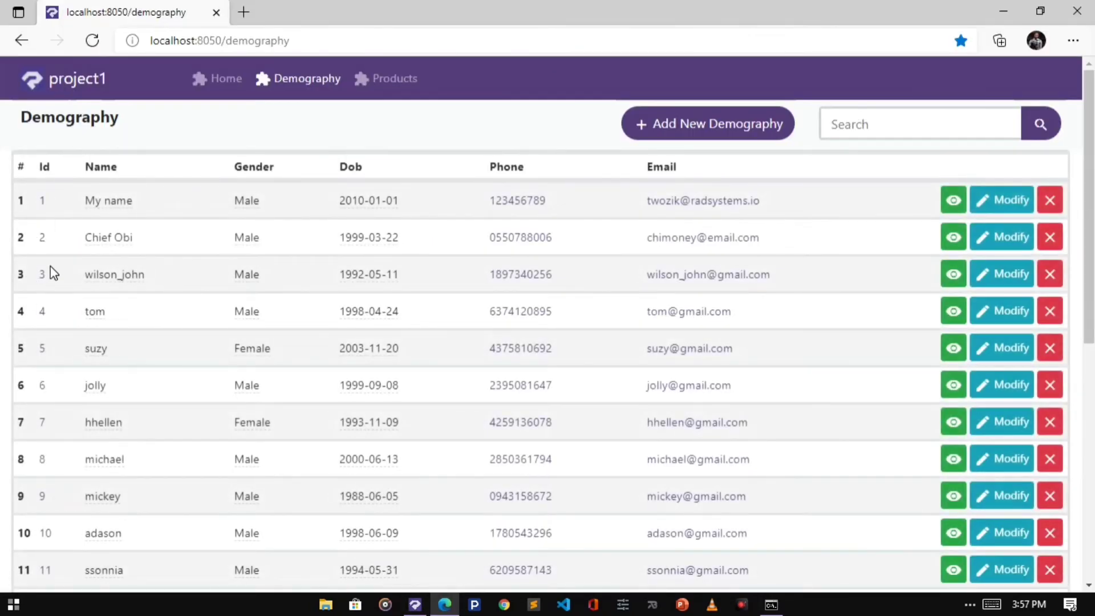
# - Select the list page's Pagination property and examine the paging controls below the Demography records in the browser
pyautogui.hotkey('alt', 'Tab')
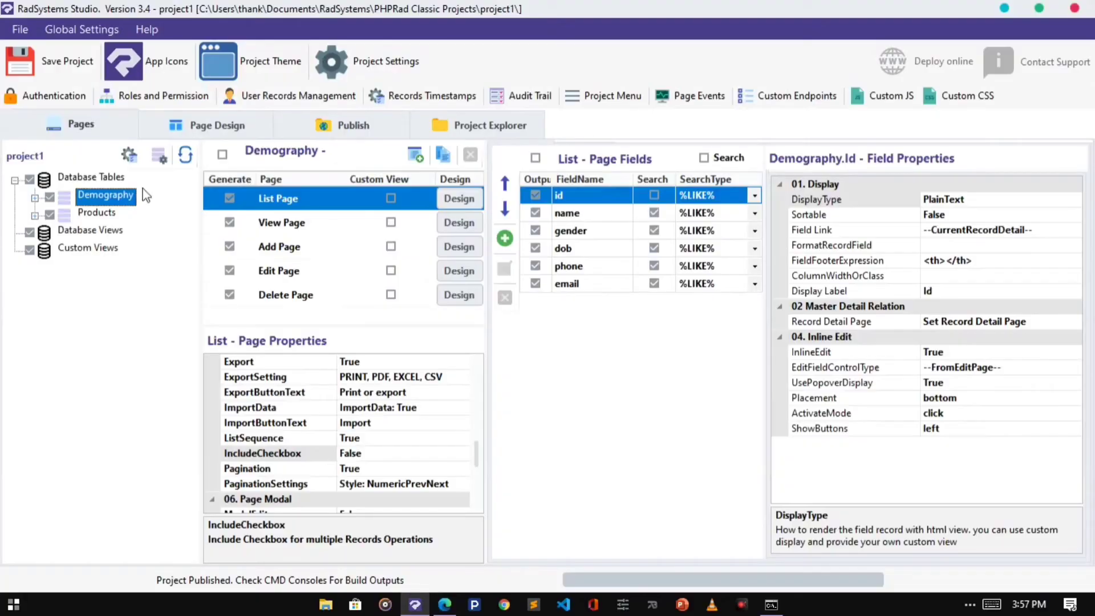
pyautogui.click(288, 470)
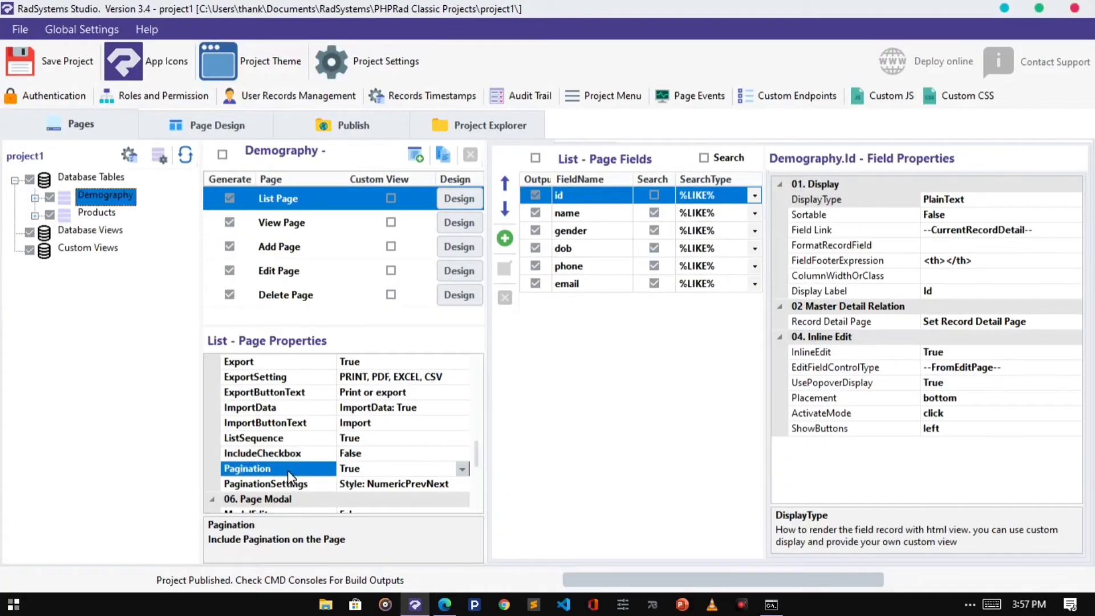
pyautogui.hotkey('alt', 'Tab')
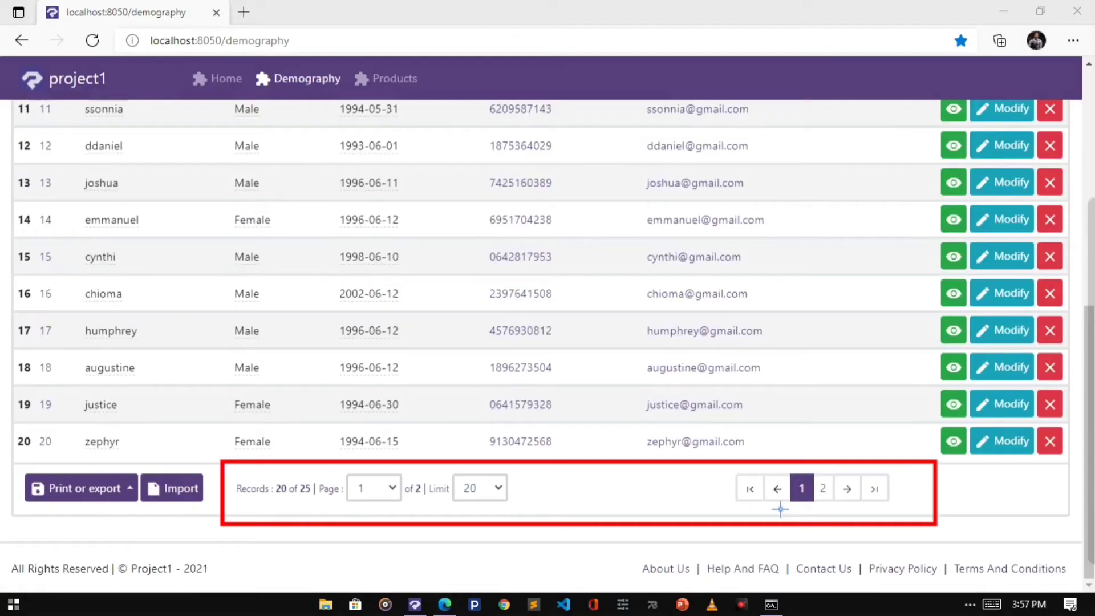
# - Return to RadSystems Studio, set the list page's Pagination to False, and publish the project
pyautogui.hotkey('alt', 'Tab')
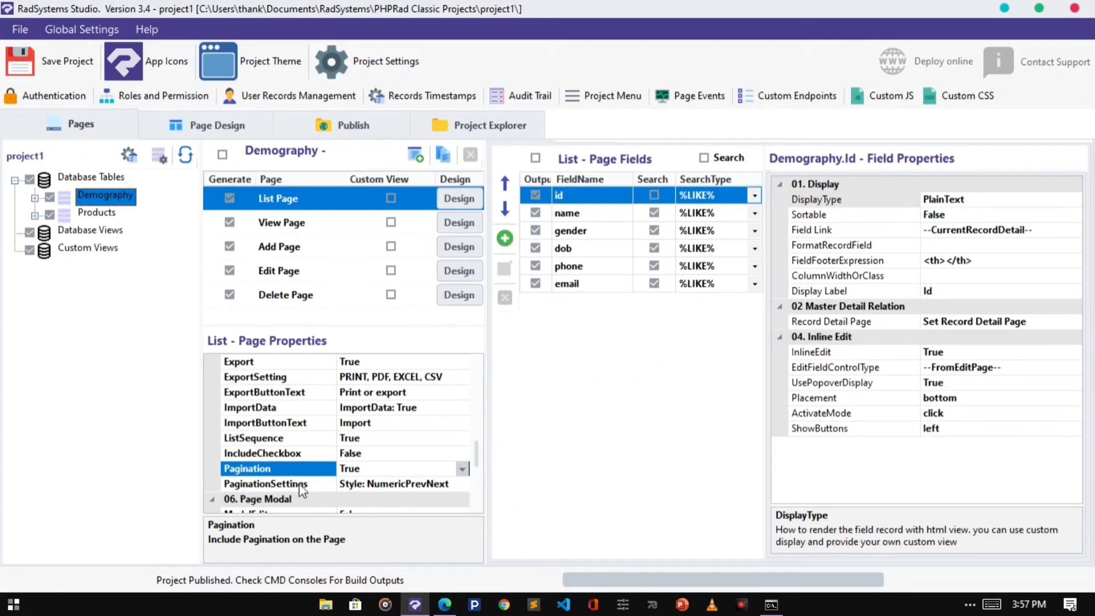
pyautogui.click(463, 469)
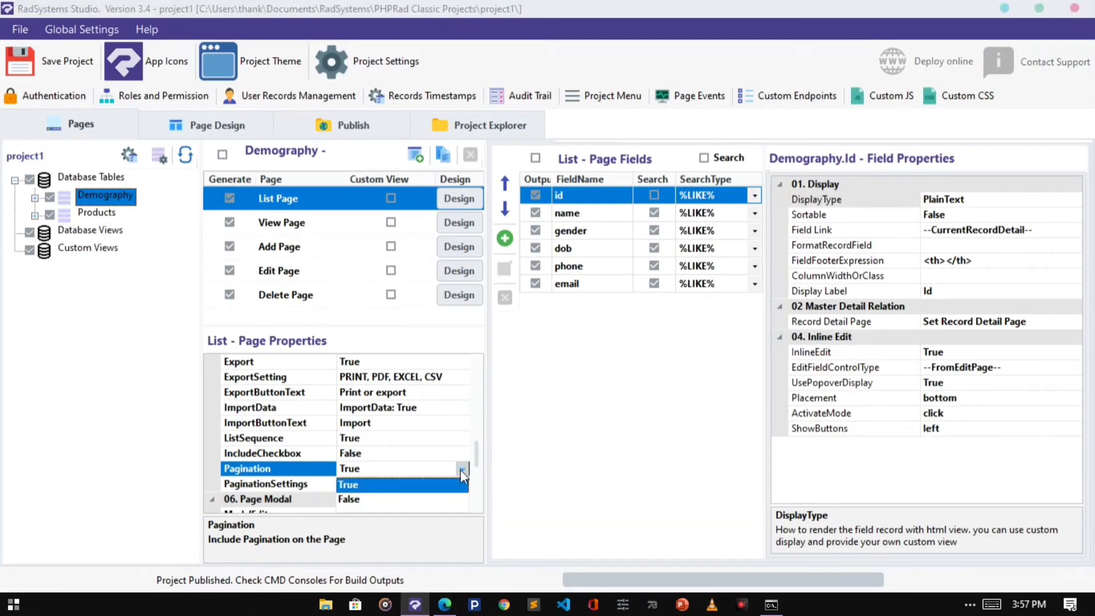
pyautogui.click(364, 498)
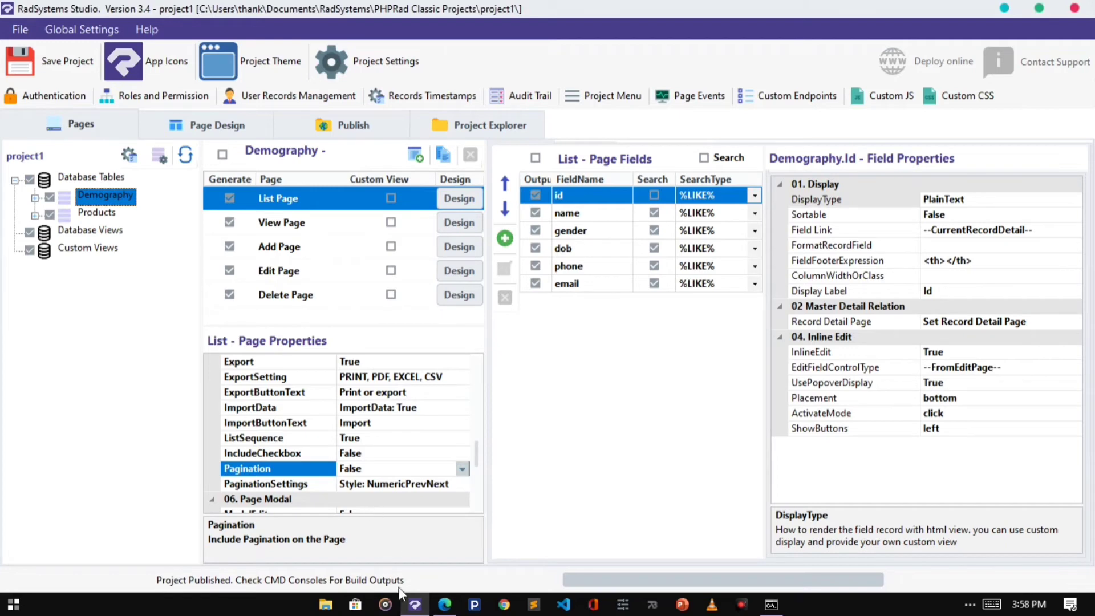
pyautogui.click(346, 125)
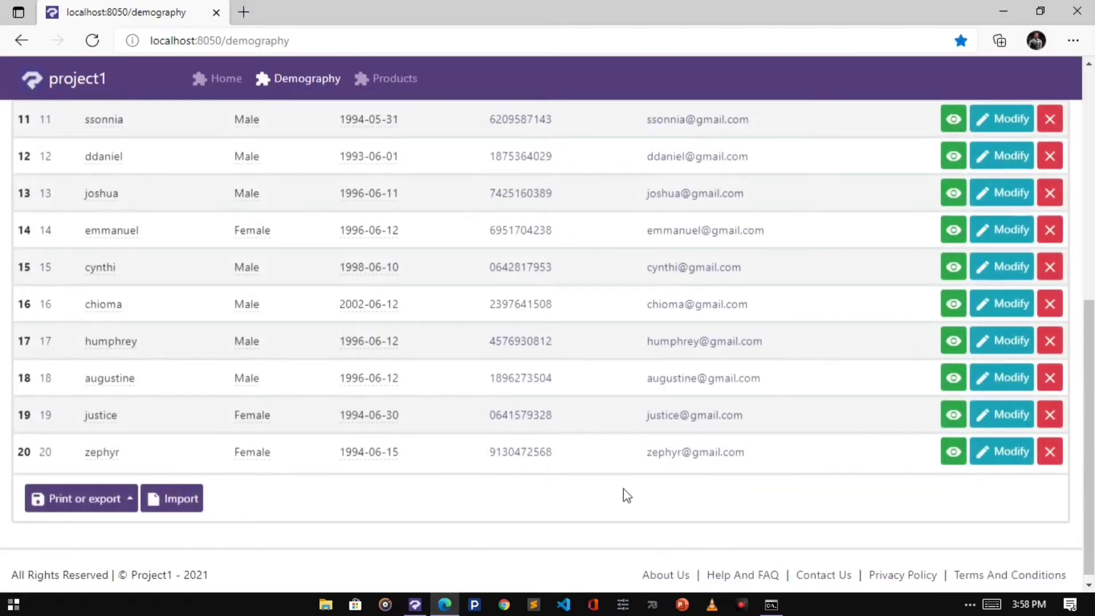
# - Switch from the browser to RadSystems Studio and set the list page's Pagination back to True
pyautogui.click(415, 604)
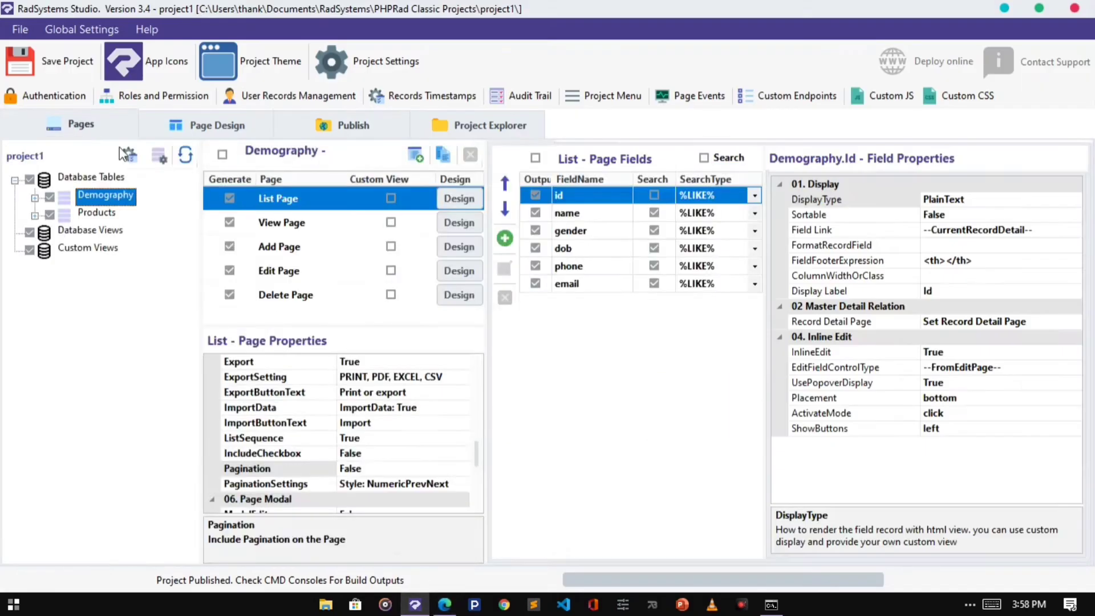
pyautogui.click(448, 469)
pyautogui.click(462, 469)
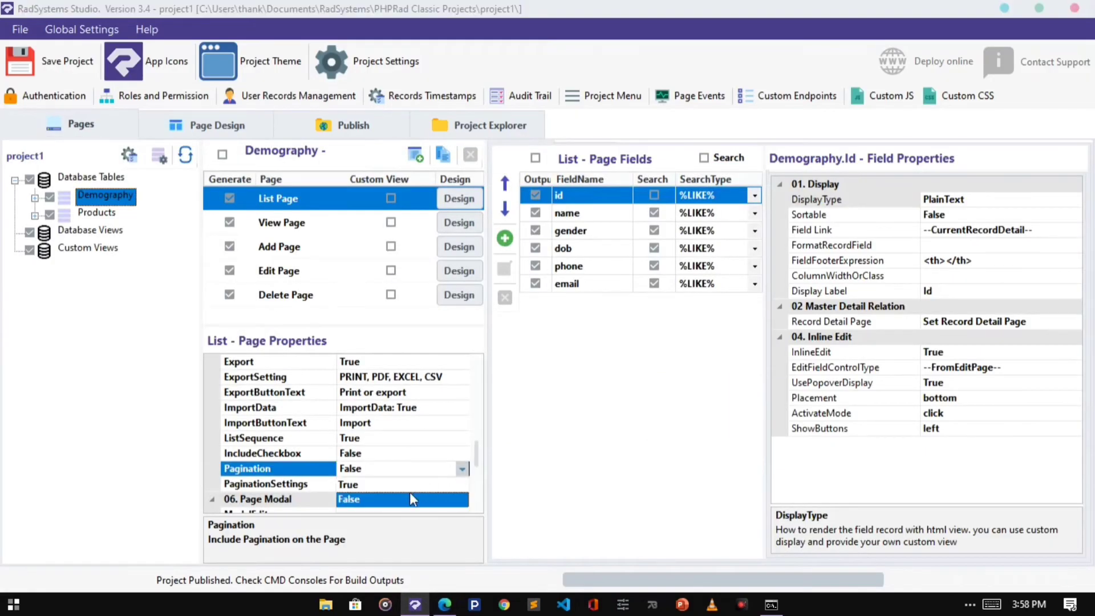
pyautogui.click(407, 484)
# - Open the list page's PaginationSettings and examine the PageStyle, PageCount, LimitCount and LinkRangeLimit options
pyautogui.click(291, 485)
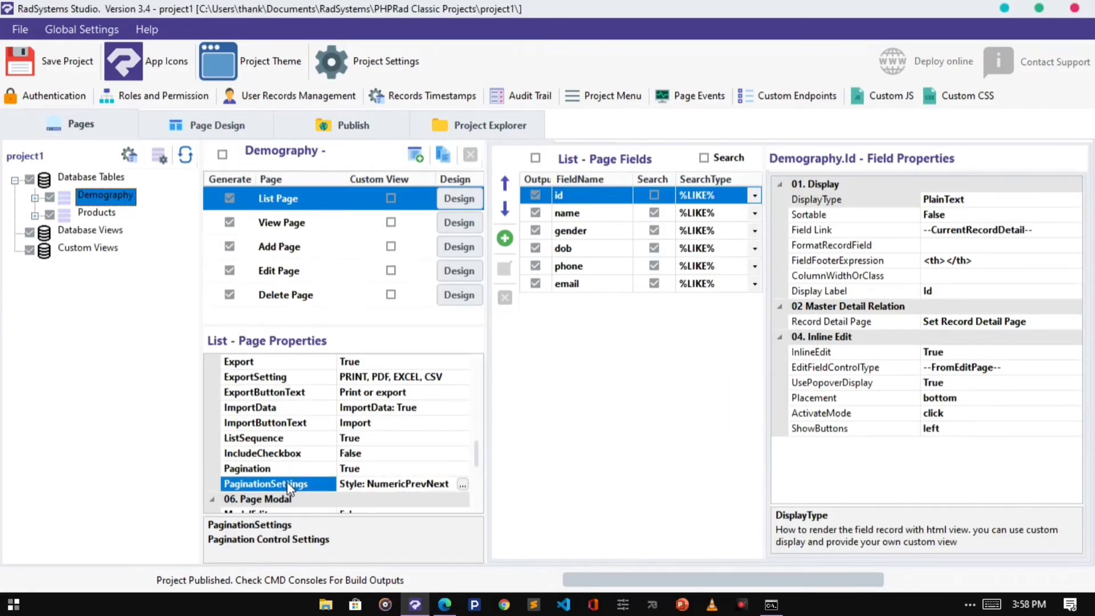
pyautogui.click(463, 485)
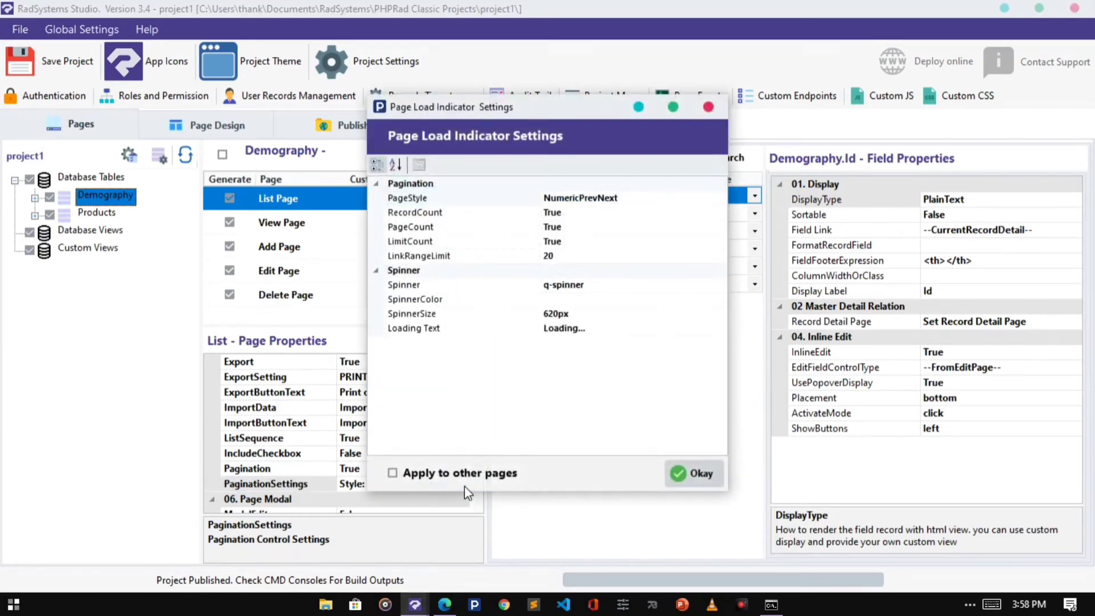
pyautogui.click(477, 203)
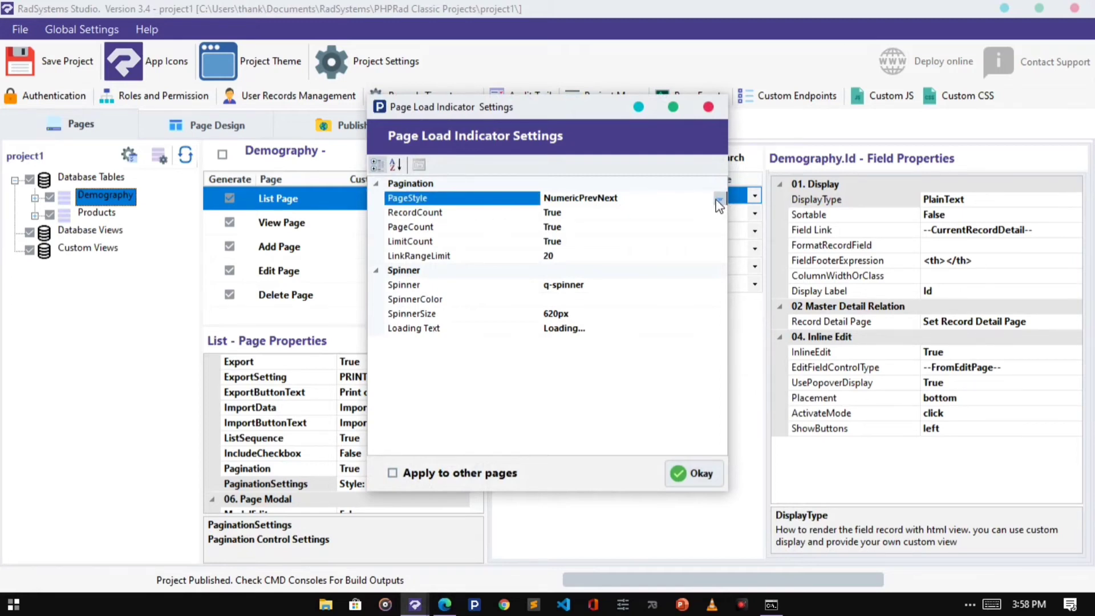
pyautogui.click(453, 228)
pyautogui.click(458, 244)
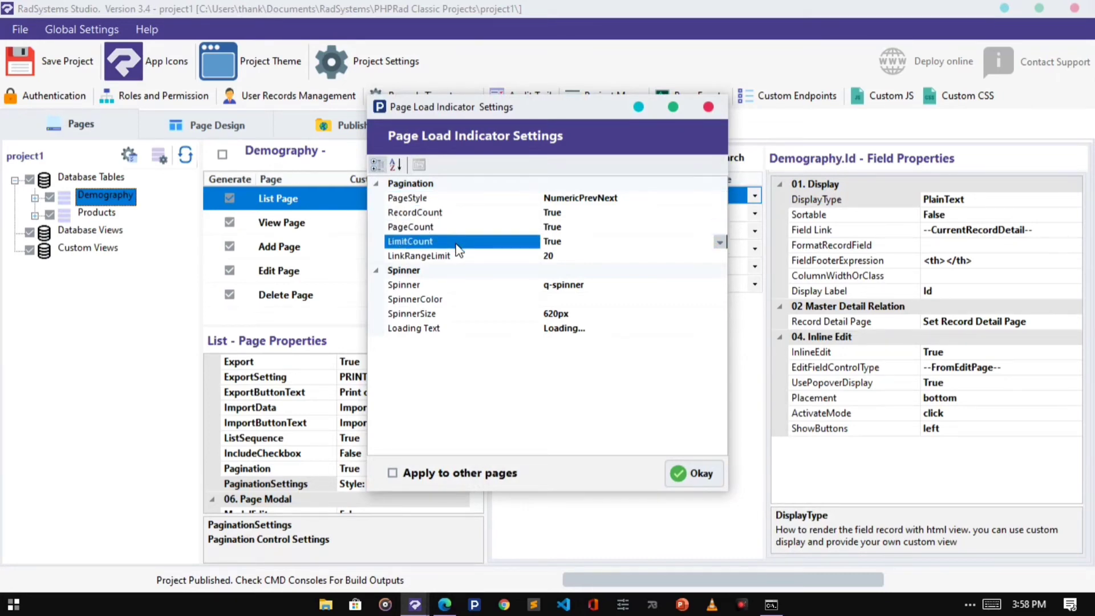
pyautogui.click(459, 260)
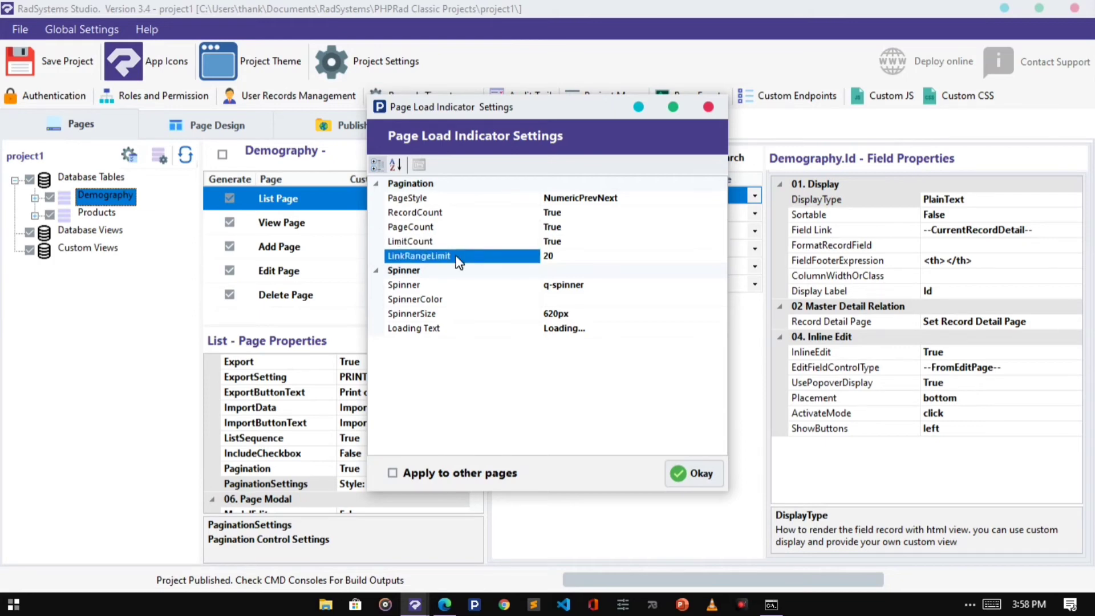
# - Set the pagination PageStyle to LoadMore and confirm the settings
pyautogui.click(717, 197)
pyautogui.click(717, 197)
pyautogui.click(580, 228)
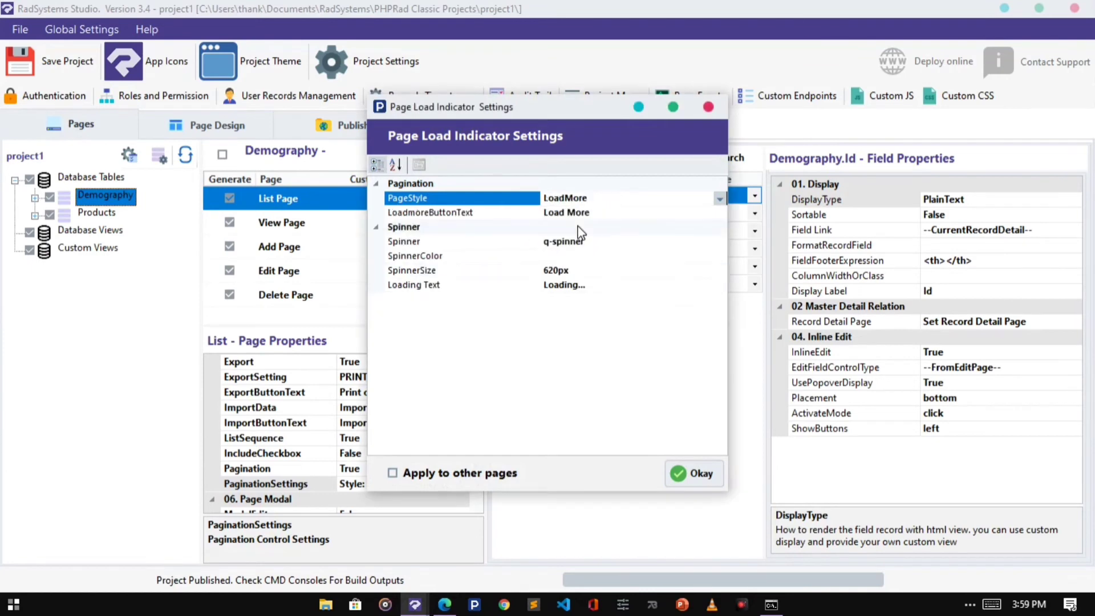
pyautogui.click(697, 473)
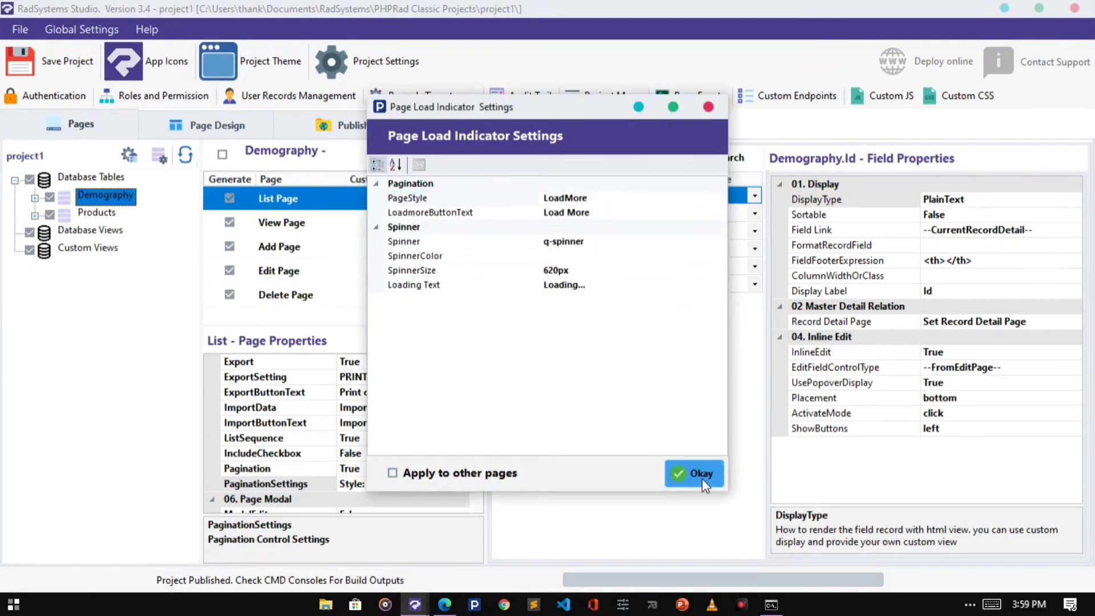
# - Publish the project and load more records on the Demography page in the browser, checking the end of the list
pyautogui.click(371, 126)
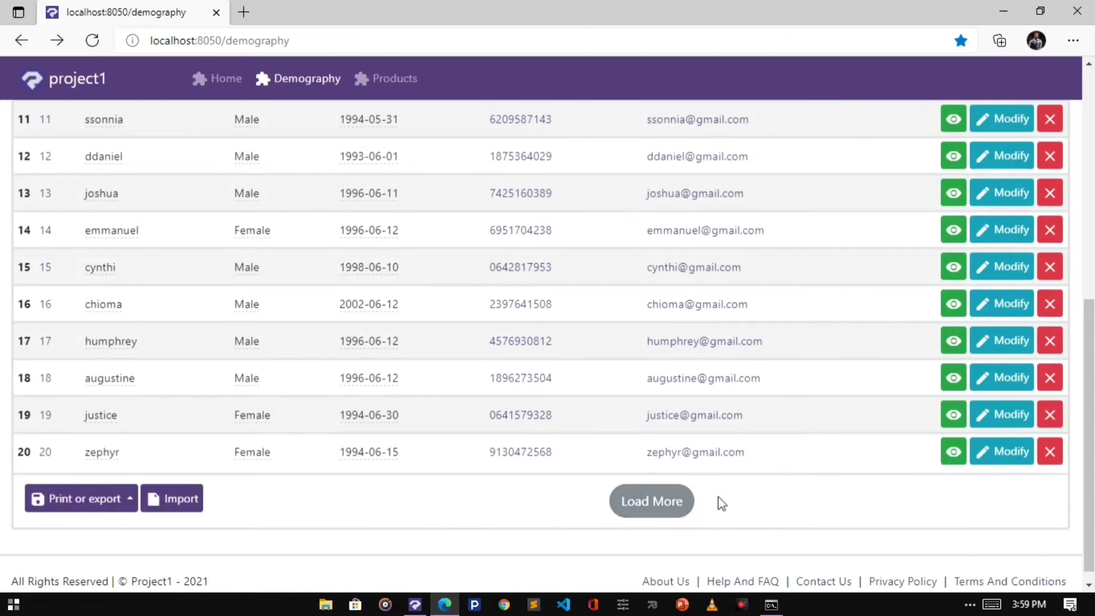
pyautogui.click(653, 510)
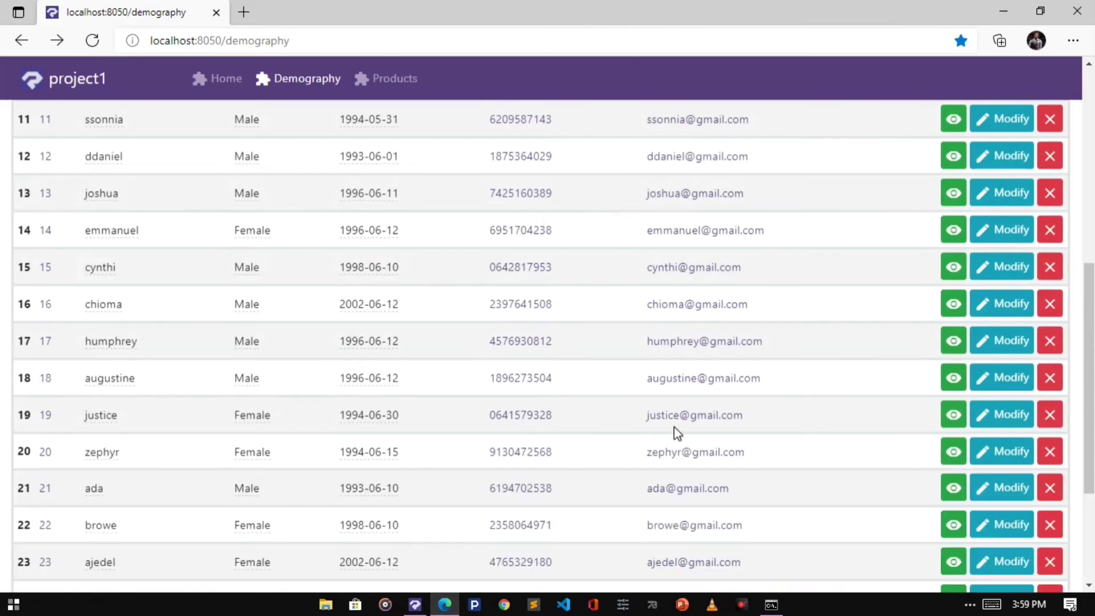
pyautogui.scroll(-3, 673, 430)
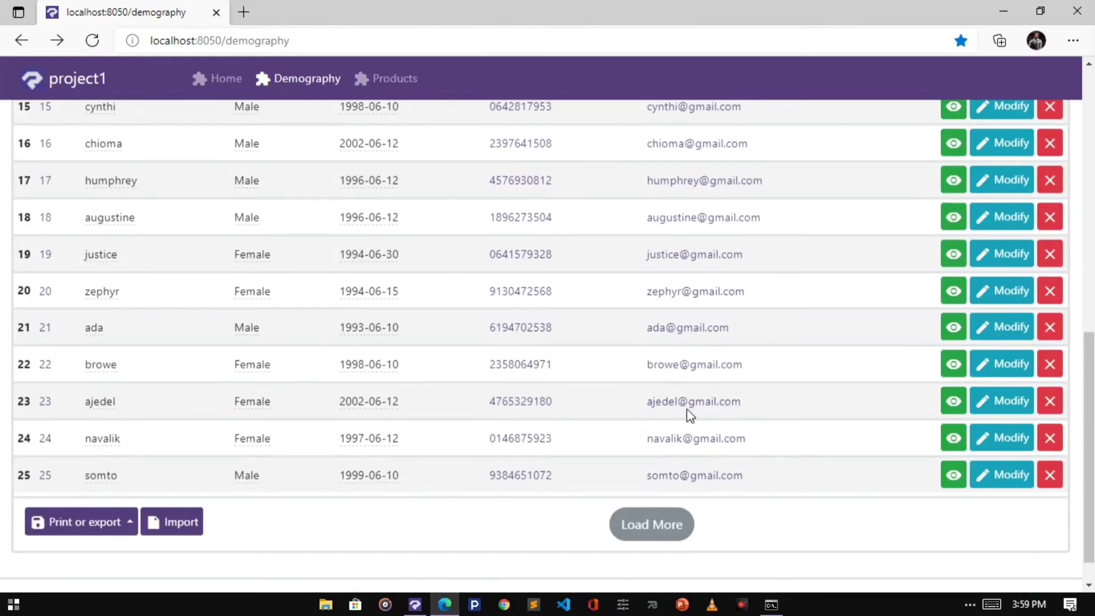
# - Return to the pagination settings in RadSystems Studio, set PageStyle to InifinteScroll, and confirm
pyautogui.hotkey('alt', 'Tab')
pyautogui.click(724, 199)
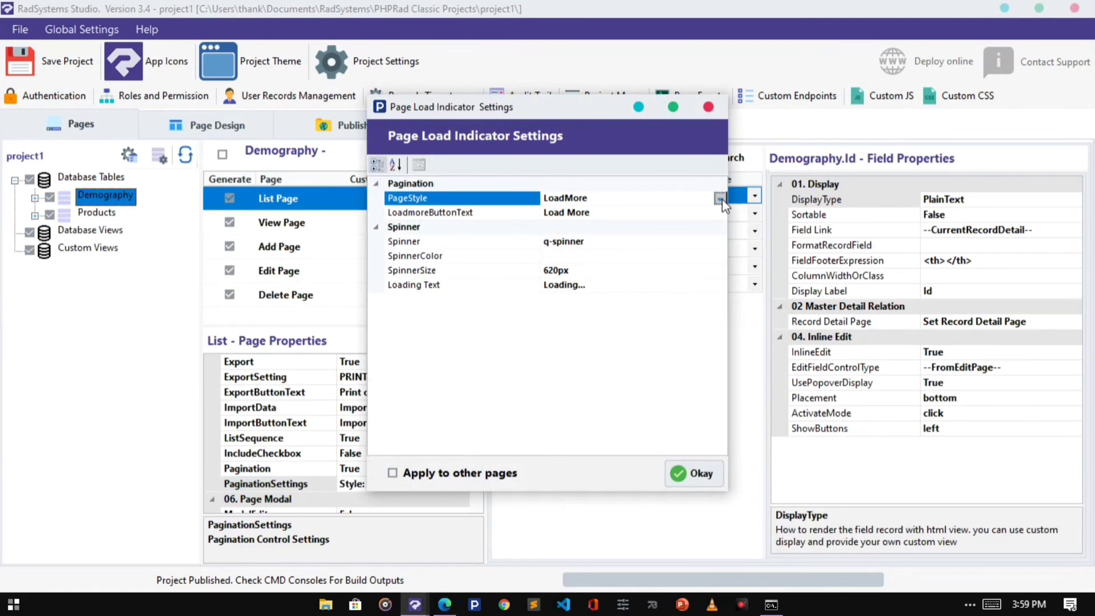
pyautogui.click(721, 198)
pyautogui.click(562, 242)
pyautogui.click(675, 473)
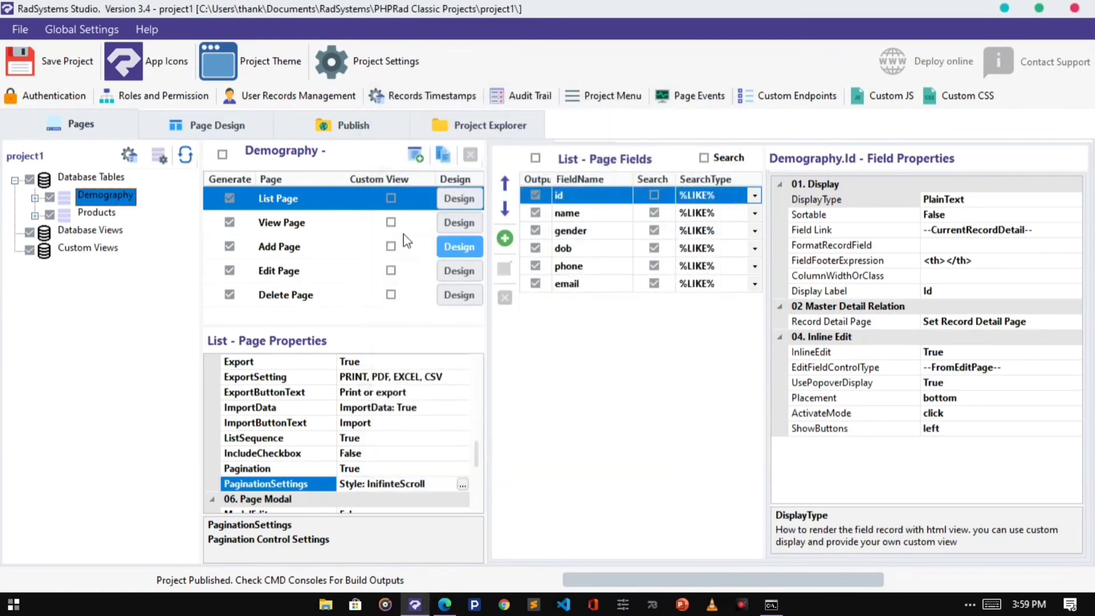
# - Publish the project, reload the Demography page in the browser, and examine how its records load down the list
pyautogui.click(356, 134)
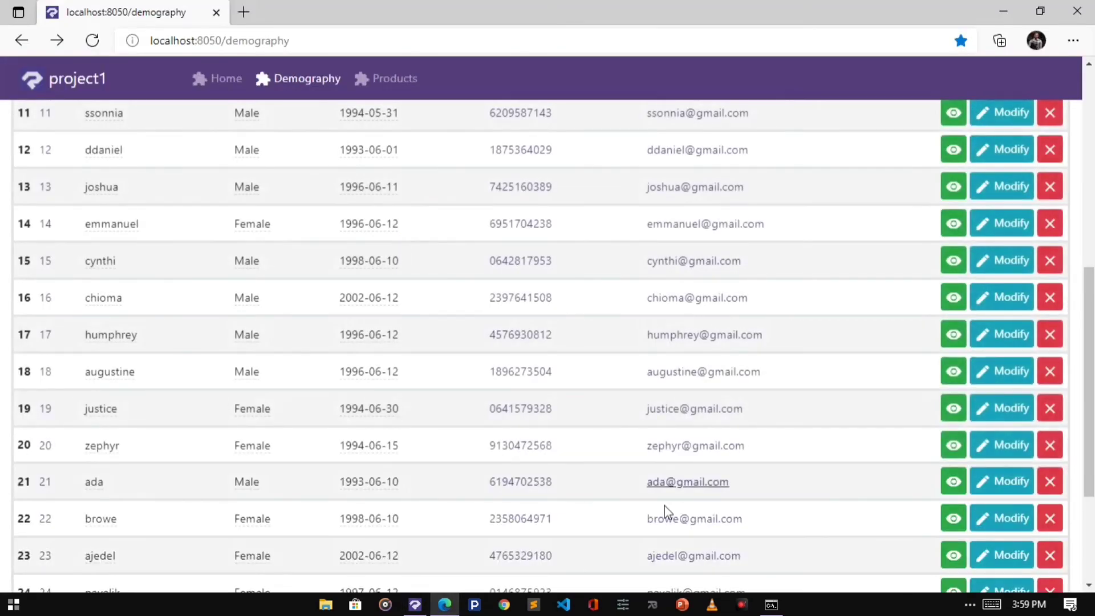
pyautogui.scroll(8, 649, 521)
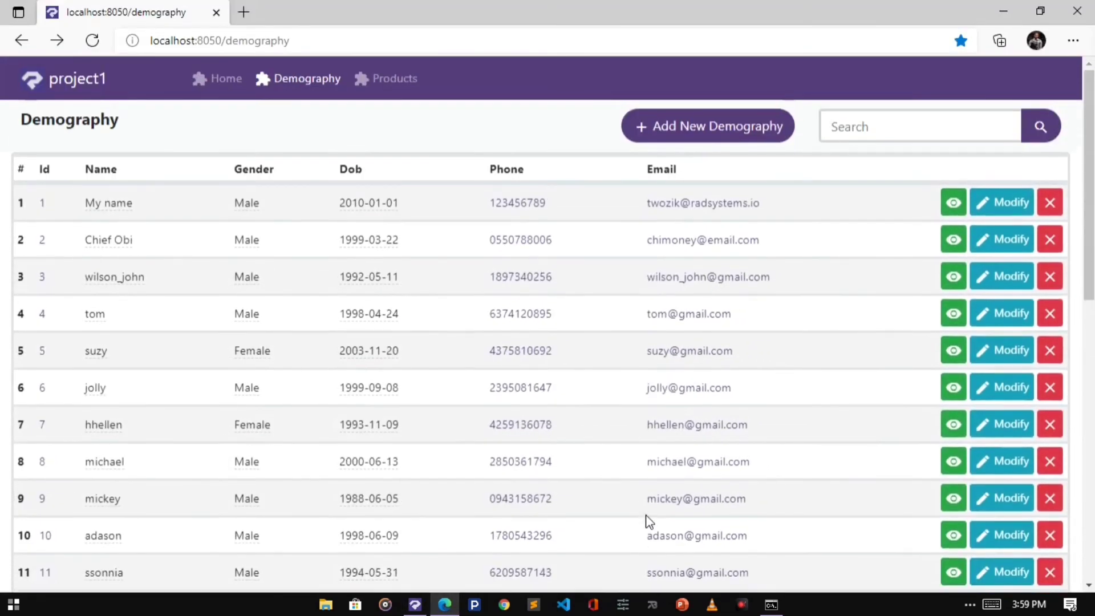
pyautogui.click(288, 81)
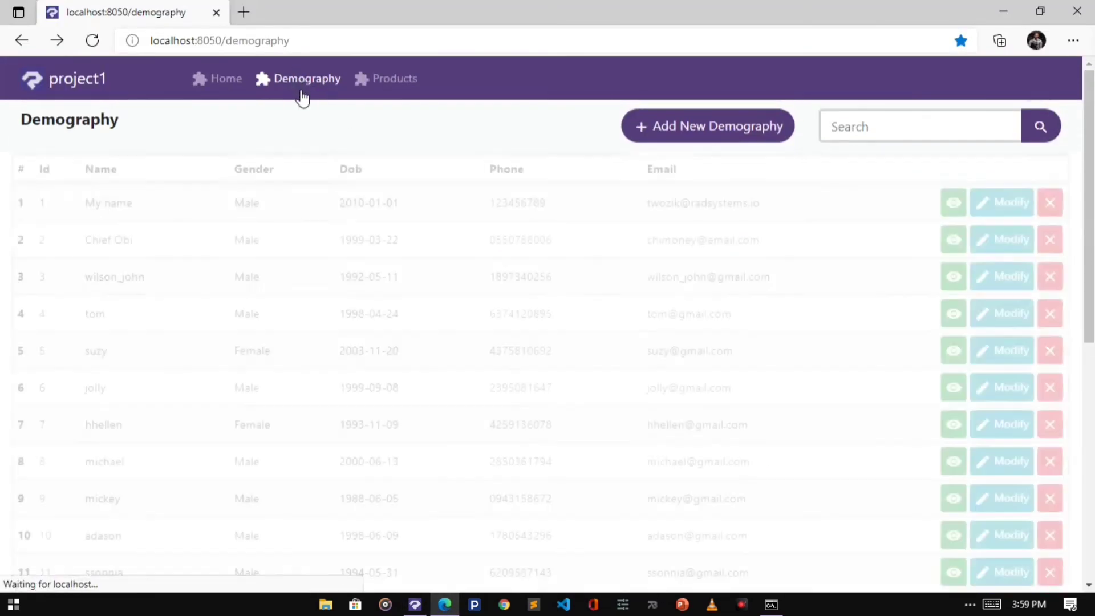
pyautogui.scroll(-8, 552, 258)
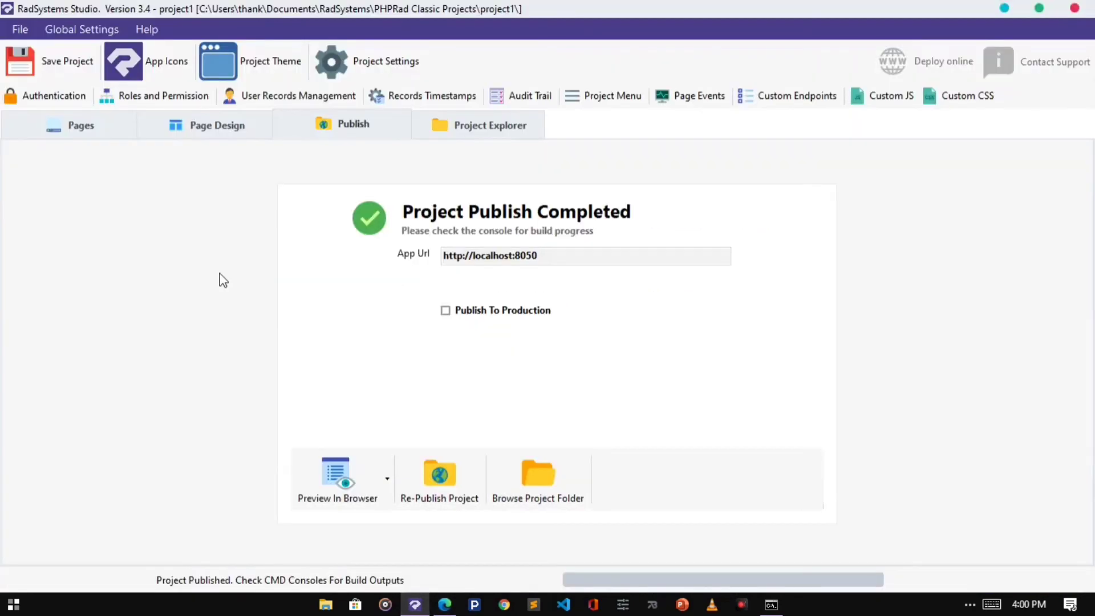
# - Reopen the list page's PaginationSettings and examine the Spinner, SpinnerColor, SpinnerSize and Loading Text options
pyautogui.click(80, 124)
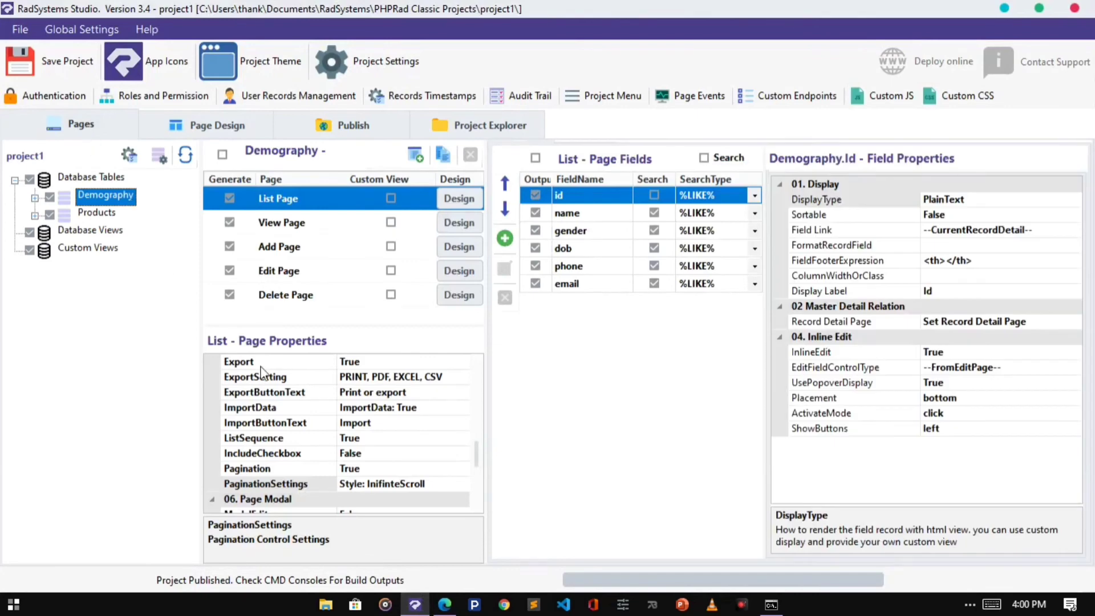
pyautogui.scroll(-1, 460, 446)
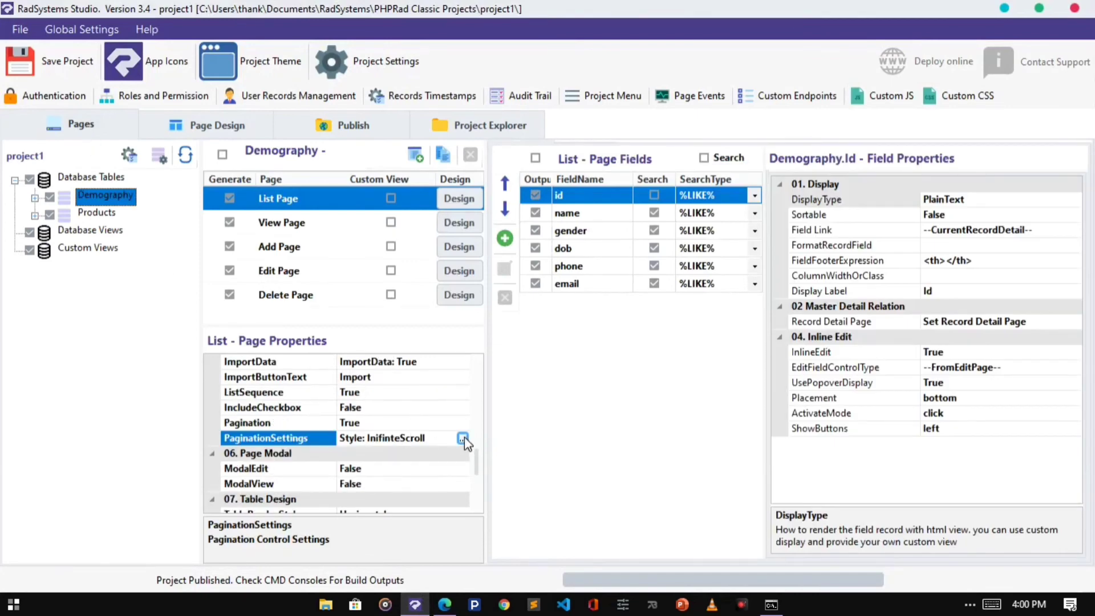
pyautogui.click(463, 437)
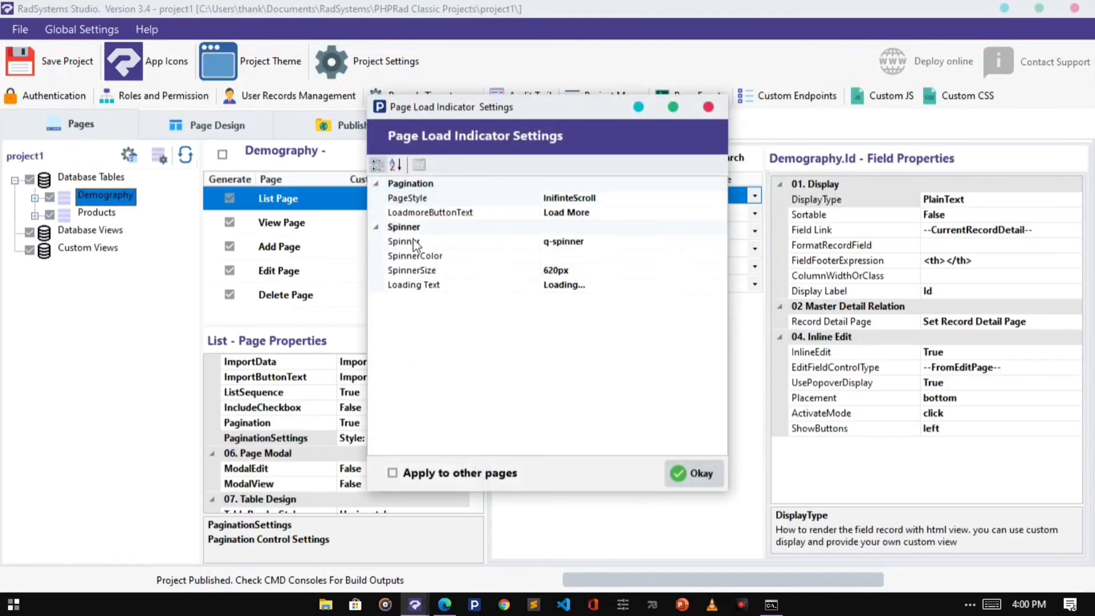
pyautogui.click(413, 242)
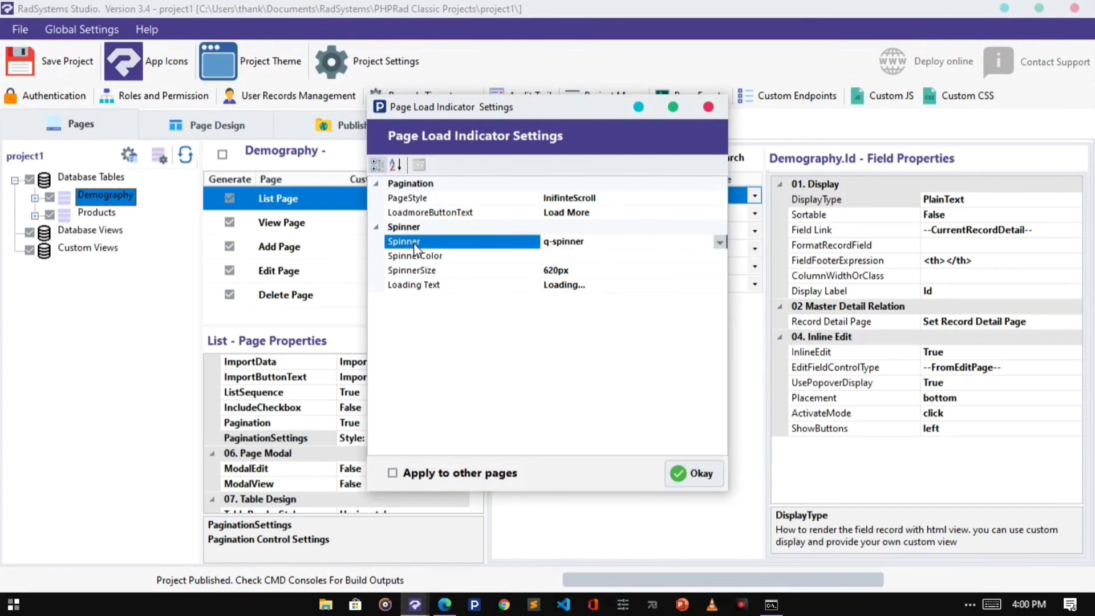
pyautogui.click(493, 257)
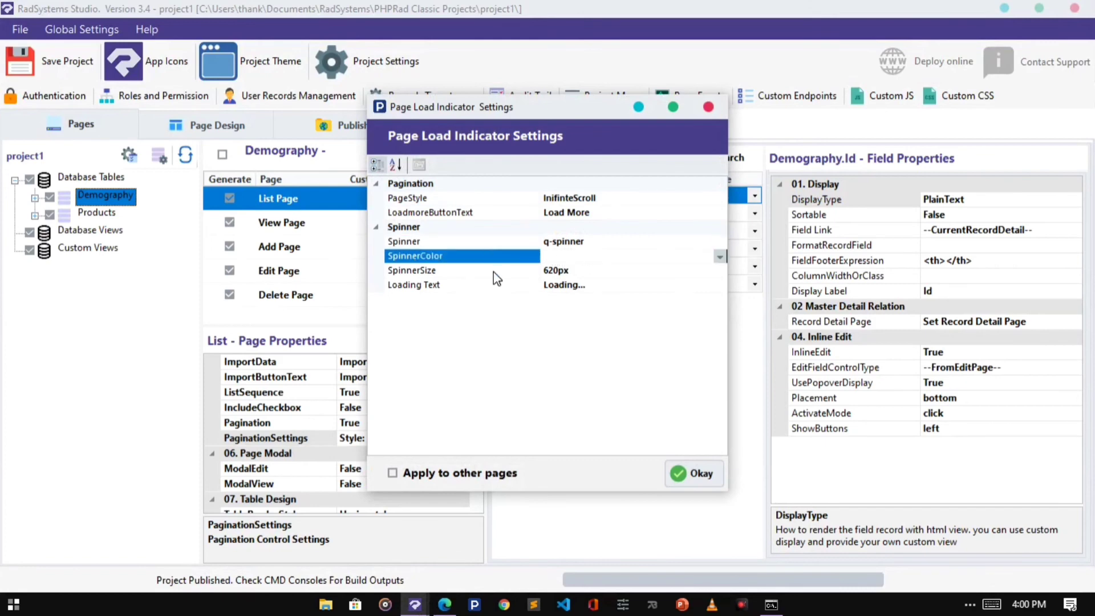
pyautogui.click(494, 271)
pyautogui.click(500, 291)
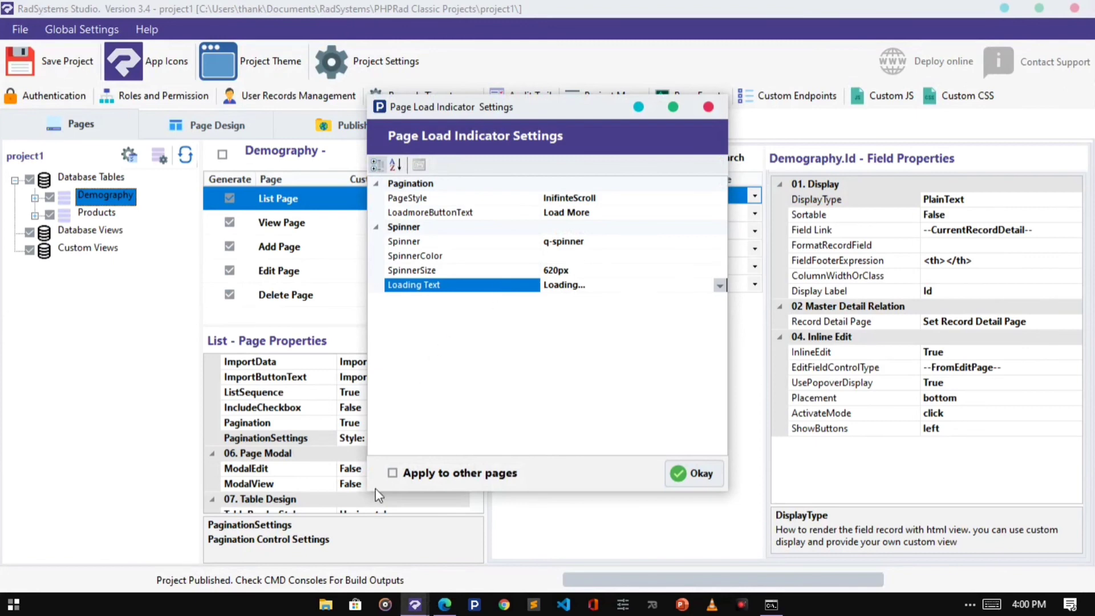
# - Confirm the pagination settings without applying them to other pages, and publish the project
pyautogui.click(394, 475)
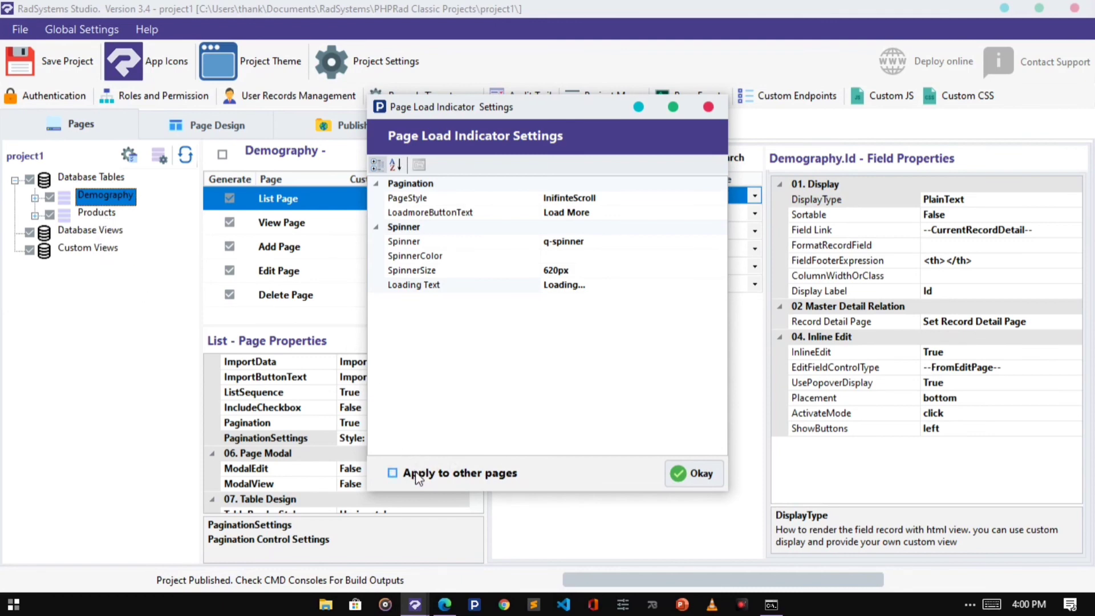
pyautogui.click(676, 478)
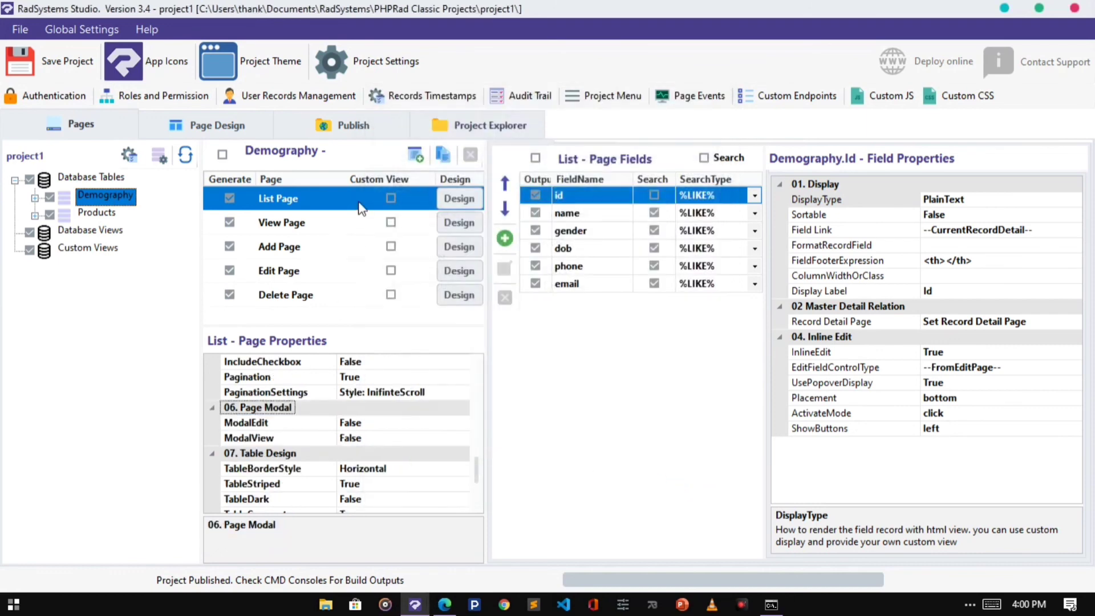
pyautogui.click(352, 136)
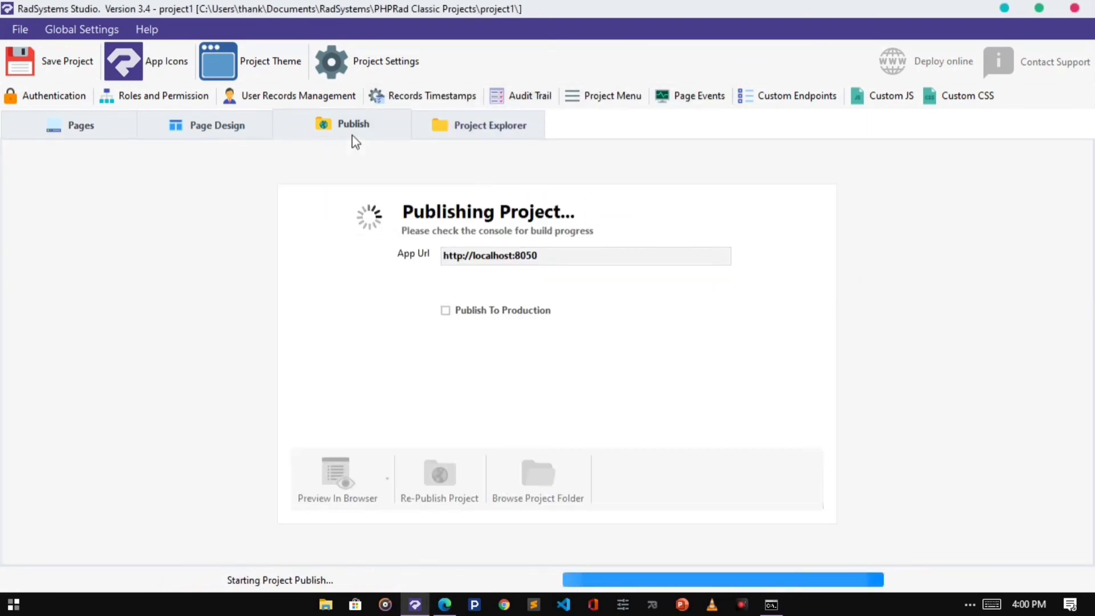